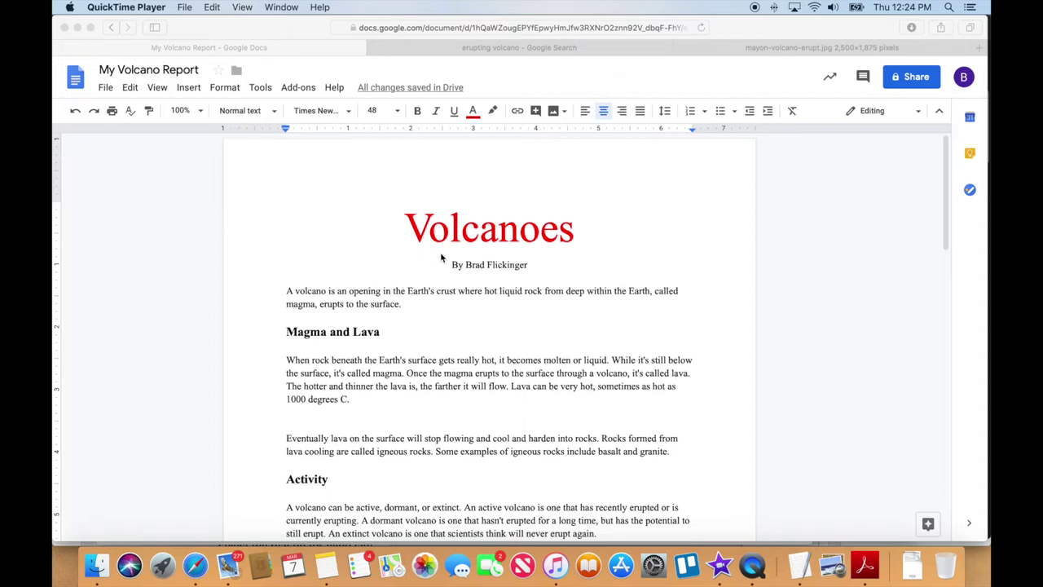
- Close the leftover erupting volcano search tab and the mayon volcano image tab
{"action": "scroll", "coordinate": [531, 282], "scroll_direction": "down", "scroll_amount": 2}
{"action": "scroll", "coordinate": [531, 282], "scroll_direction": "up", "scroll_amount": 2}
{"action": "left_click", "coordinate": [470, 341]}
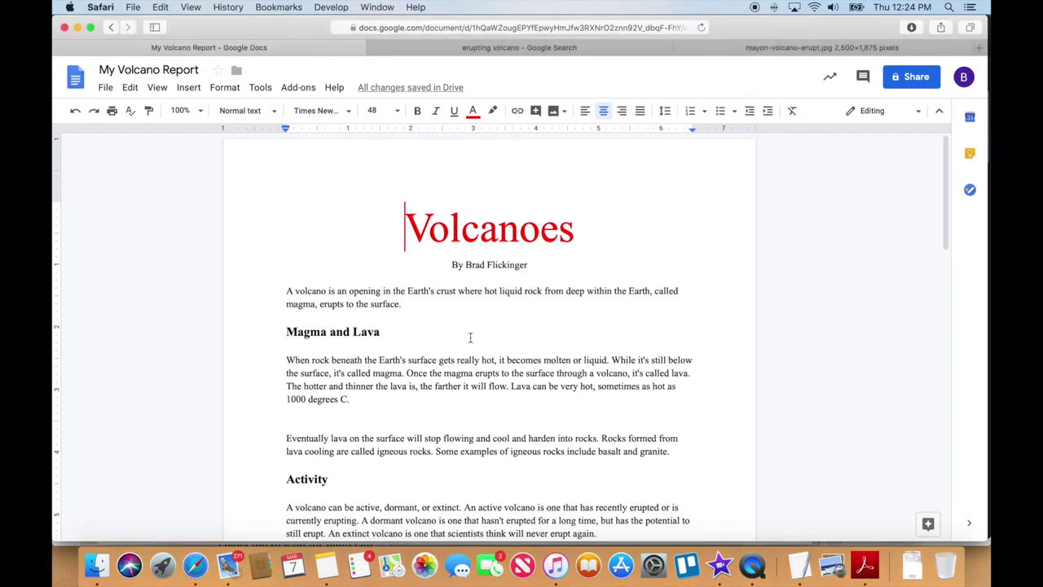
{"action": "left_click", "coordinate": [423, 51]}
{"action": "left_click", "coordinate": [375, 47]}
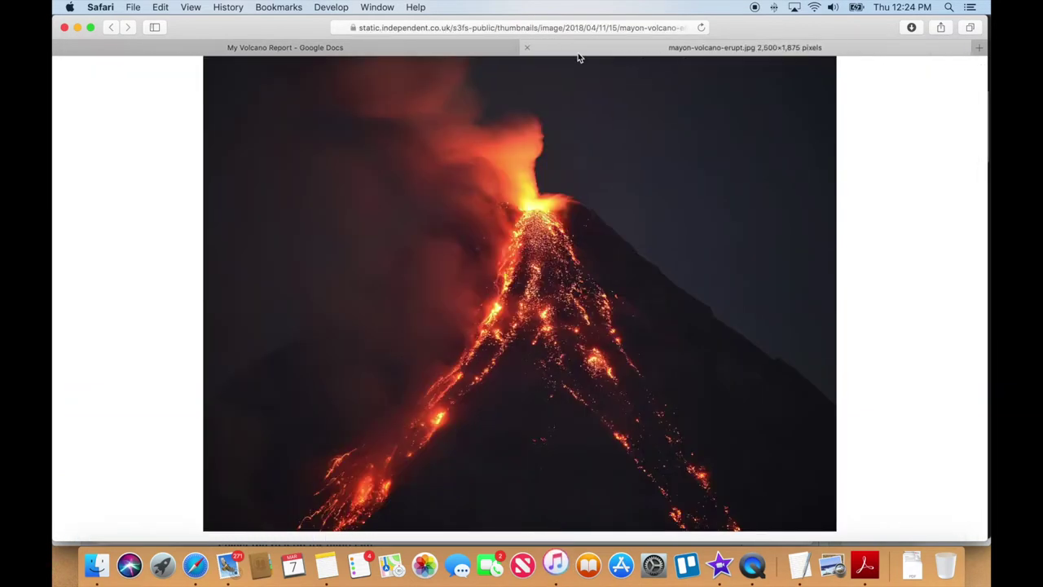
{"action": "left_click", "coordinate": [528, 47]}
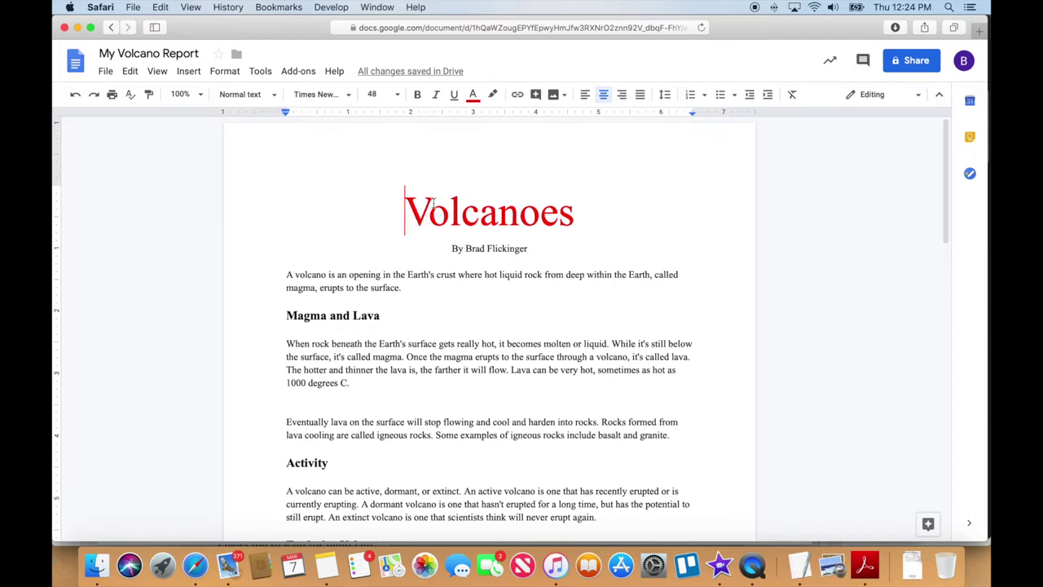
- Insert a blank line above the Volcanoes title
{"action": "left_click", "coordinate": [480, 169]}
{"action": "left_click", "coordinate": [405, 210]}
{"action": "key", "text": "Return"}
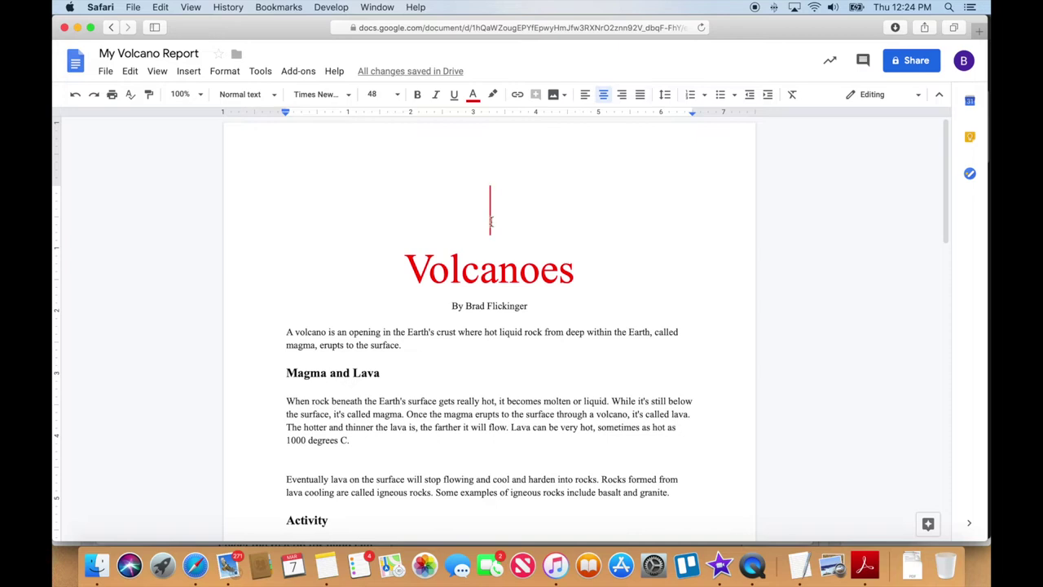
- Open Google Images in a new browser tab
{"action": "left_click", "coordinate": [979, 30]}
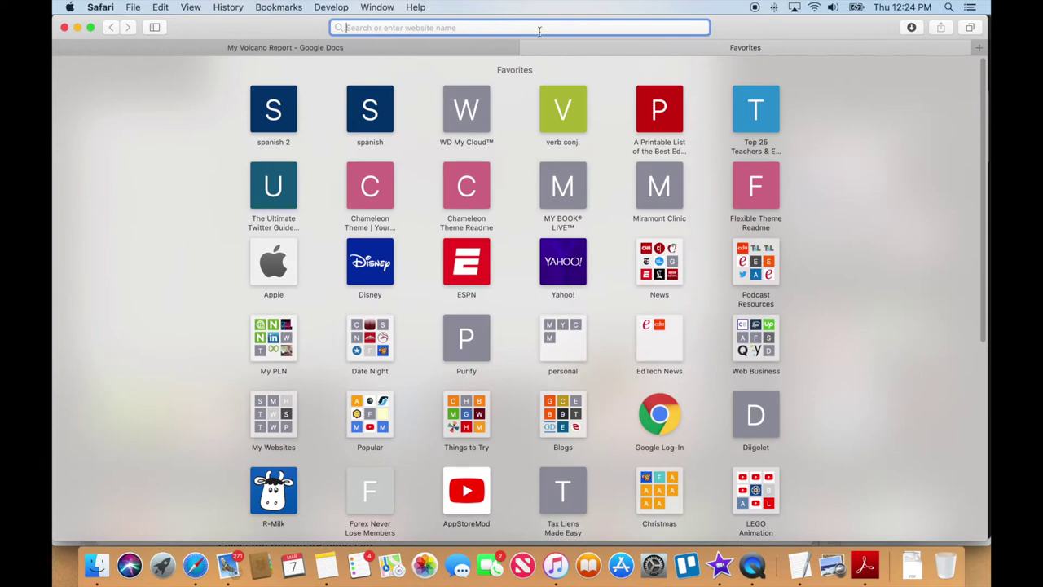
{"action": "type", "text": "google images"}
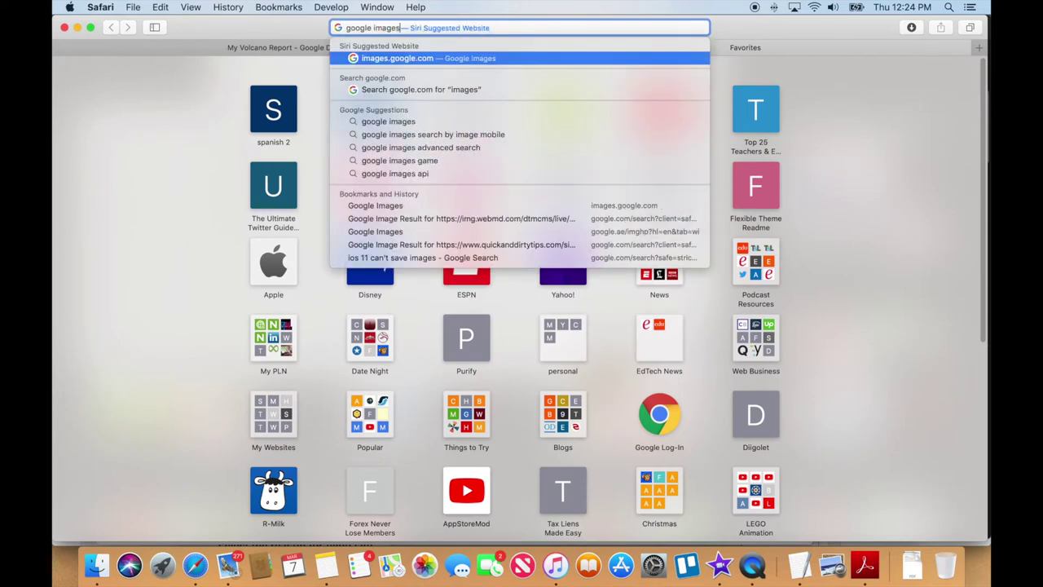
{"action": "key", "text": "Return"}
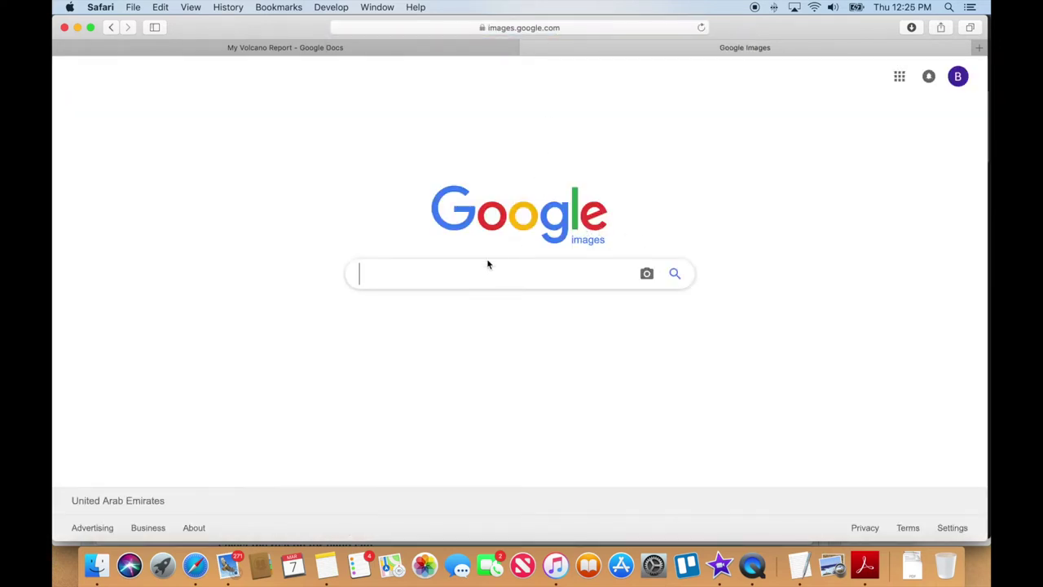
- Search Google Images for 'erupting volcano'
{"action": "type", "text": "volcam"}
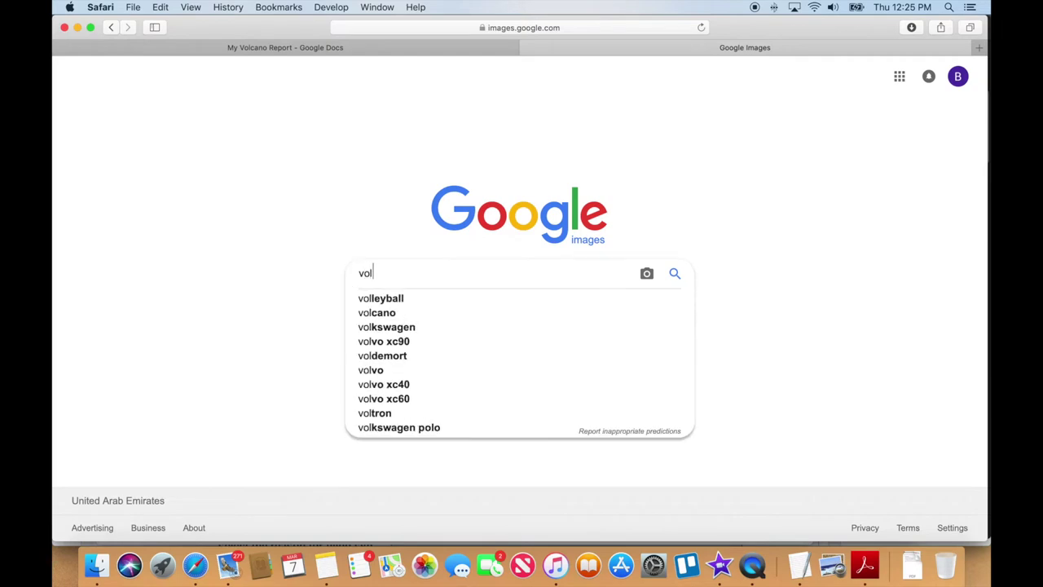
{"action": "key", "text": "BackSpace"}
{"action": "key", "text": "BackSpace"}
{"action": "key", "text": "BackSpace"}
{"action": "key", "text": "BackSpace"}
{"action": "key", "text": "BackSpace"}
{"action": "key", "text": "BackSpace"}
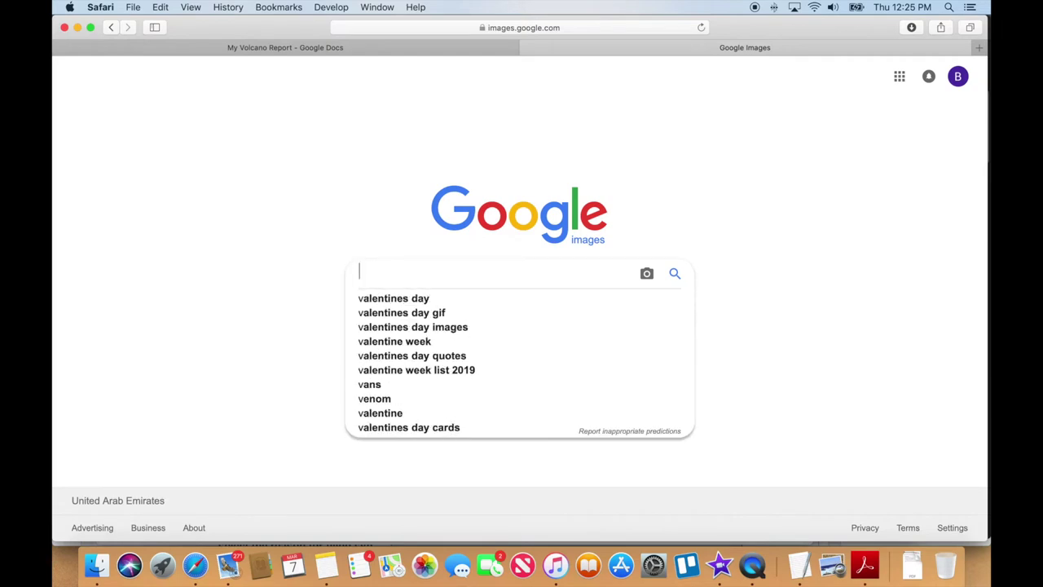
{"action": "type", "text": "er"}
{"action": "key", "text": "BackSpace"}
{"action": "type", "text": "rupting"}
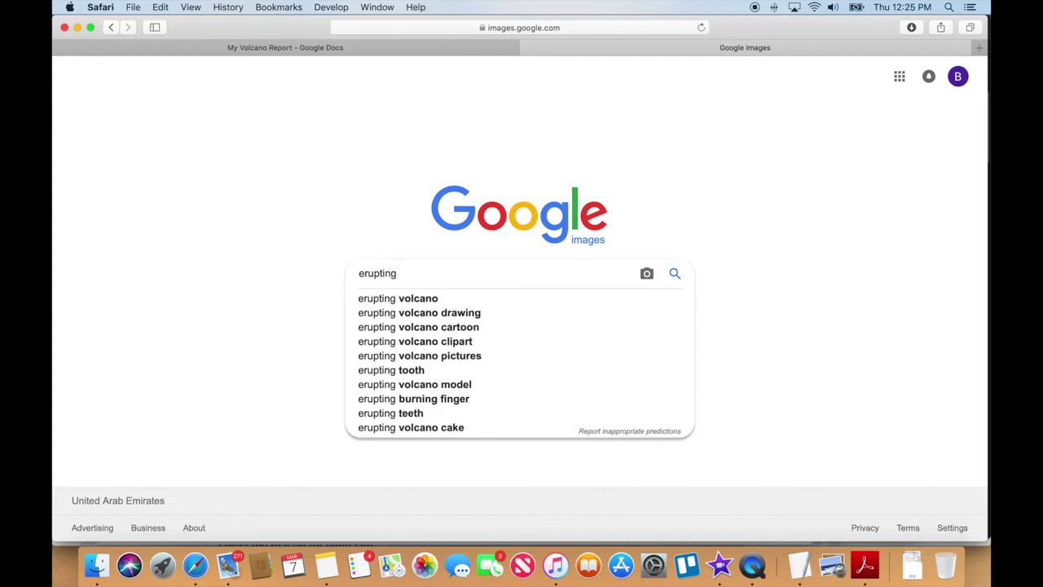
{"action": "key", "text": "Down"}
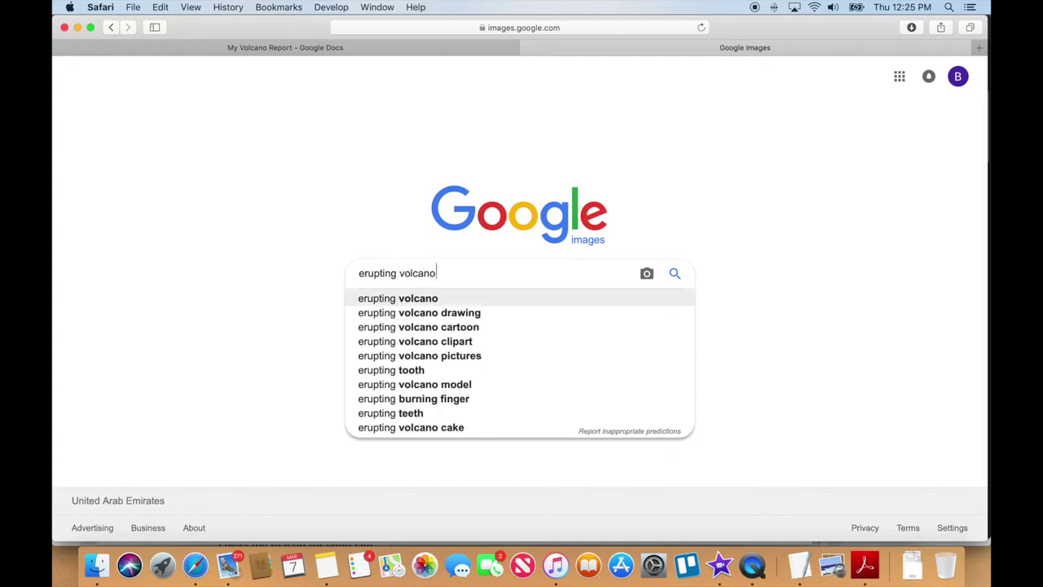
{"action": "key", "text": "Return"}
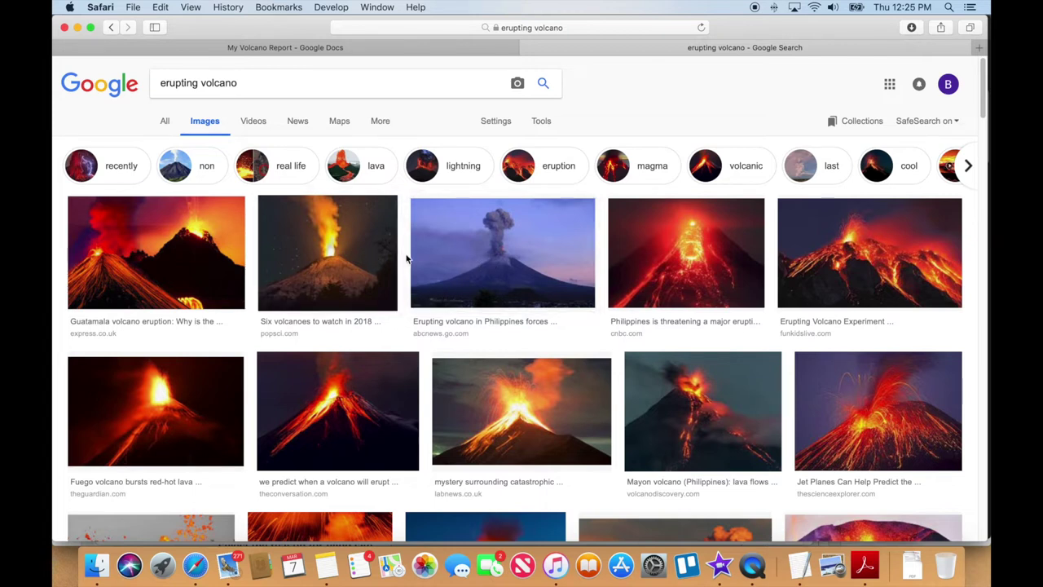
- Filter the image results to Large size only
{"action": "left_click", "coordinate": [541, 121]}
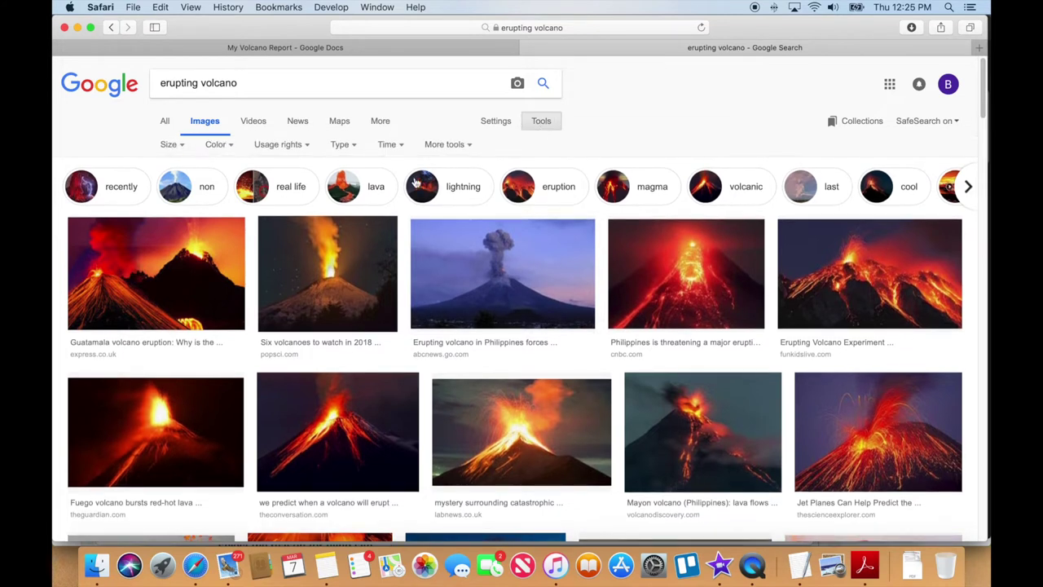
{"action": "left_click", "coordinate": [173, 145]}
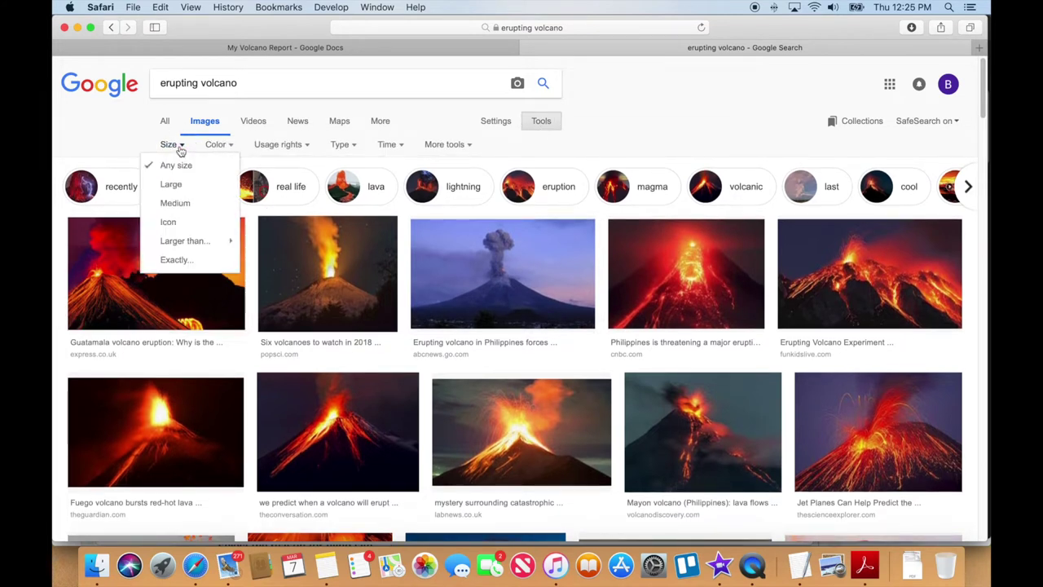
{"action": "left_click", "coordinate": [173, 185]}
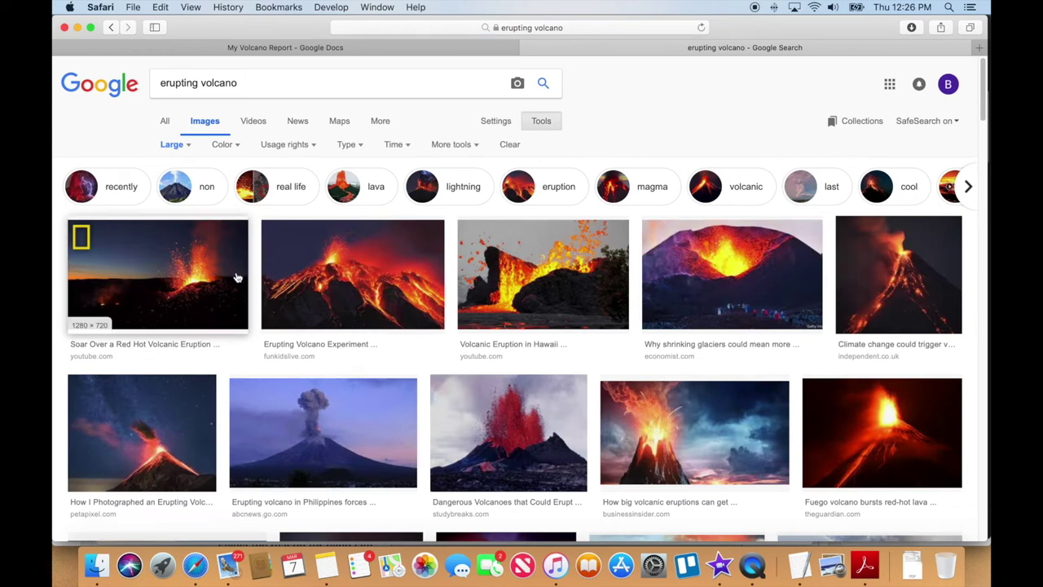
- Preview the Wired 'Central American Volcanoes' photo from the results
{"action": "left_click", "coordinate": [195, 276]}
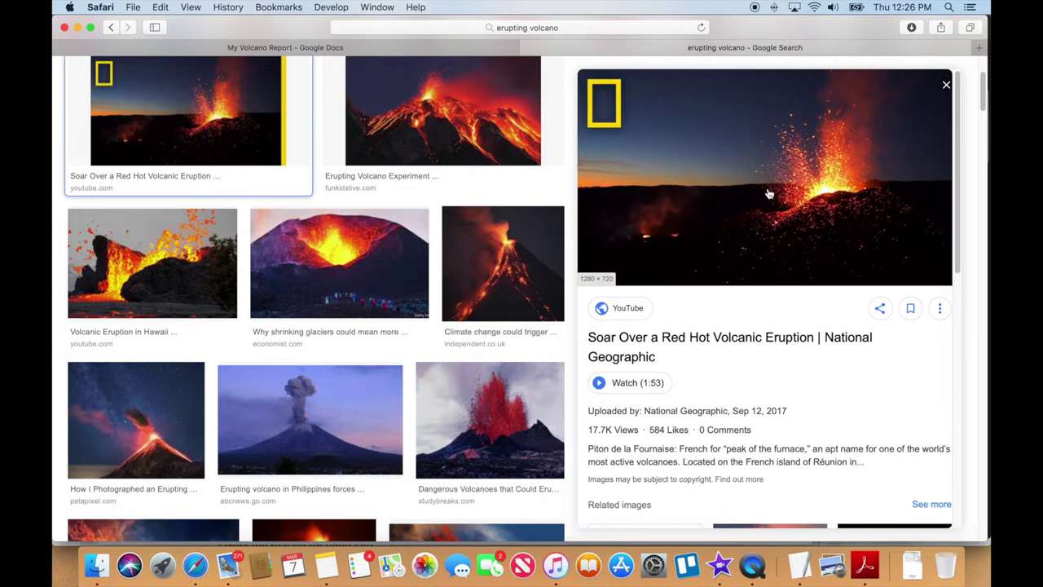
{"action": "key", "text": "Right"}
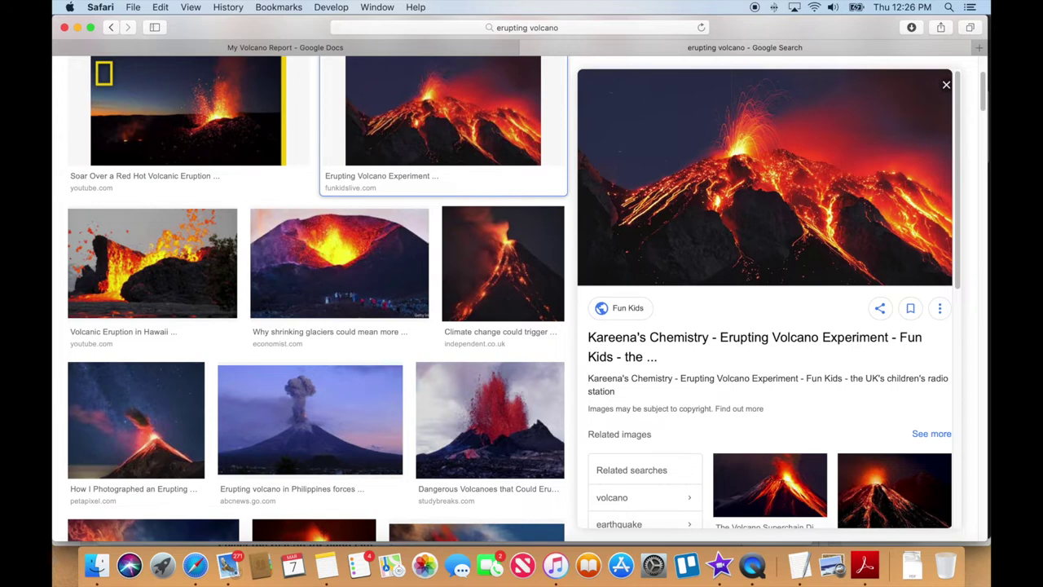
{"action": "scroll", "coordinate": [505, 379], "scroll_direction": "down", "scroll_amount": 3}
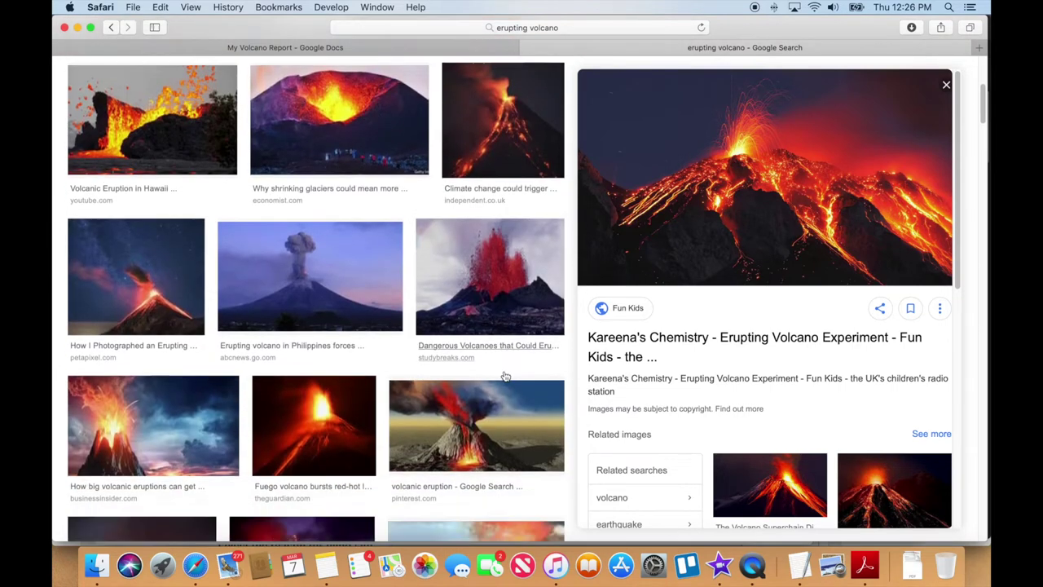
{"action": "scroll", "coordinate": [505, 376], "scroll_direction": "down", "scroll_amount": 6}
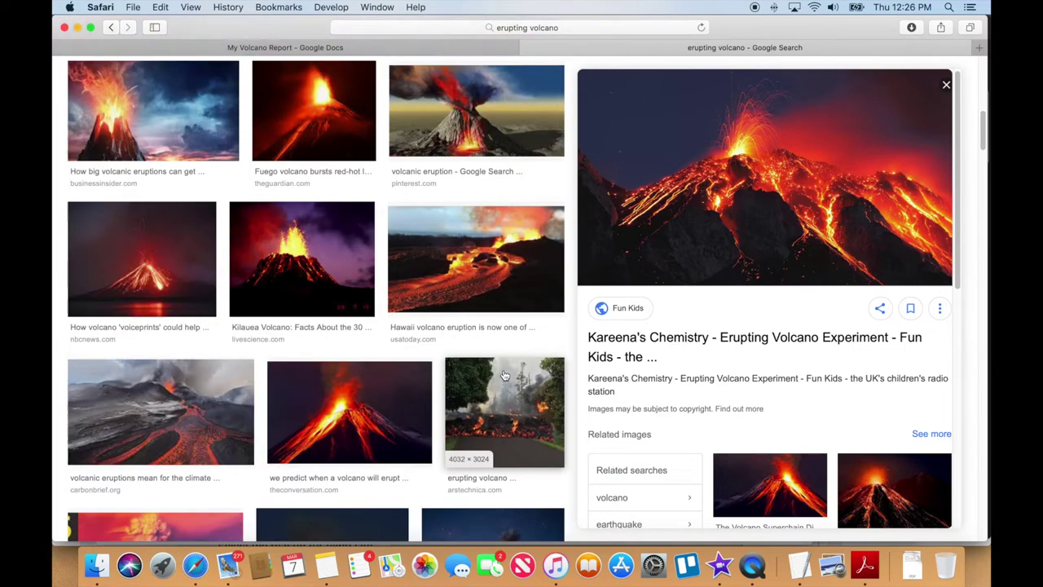
{"action": "scroll", "coordinate": [506, 374], "scroll_direction": "down", "scroll_amount": 4}
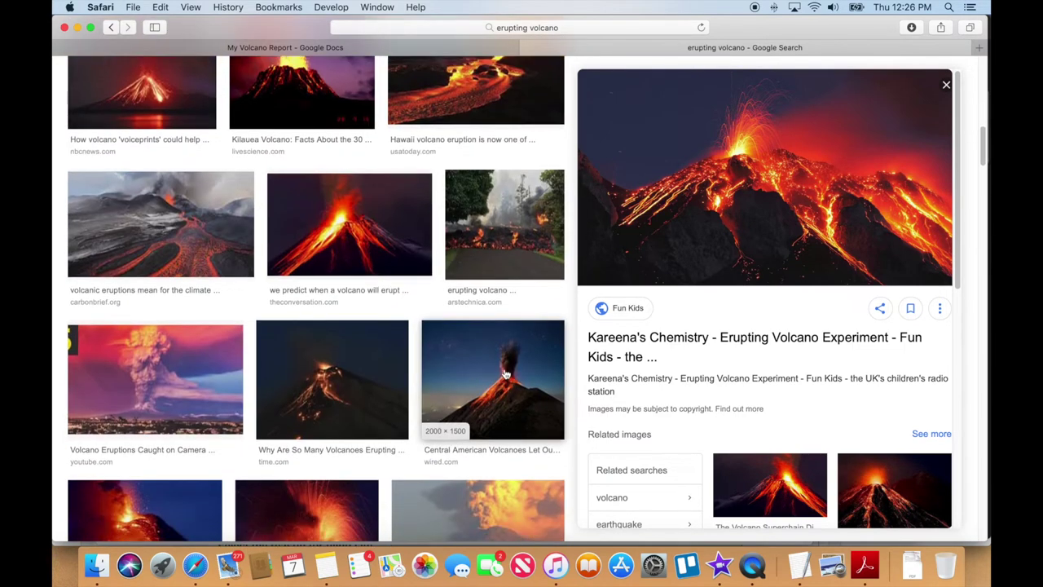
{"action": "left_click", "coordinate": [515, 375]}
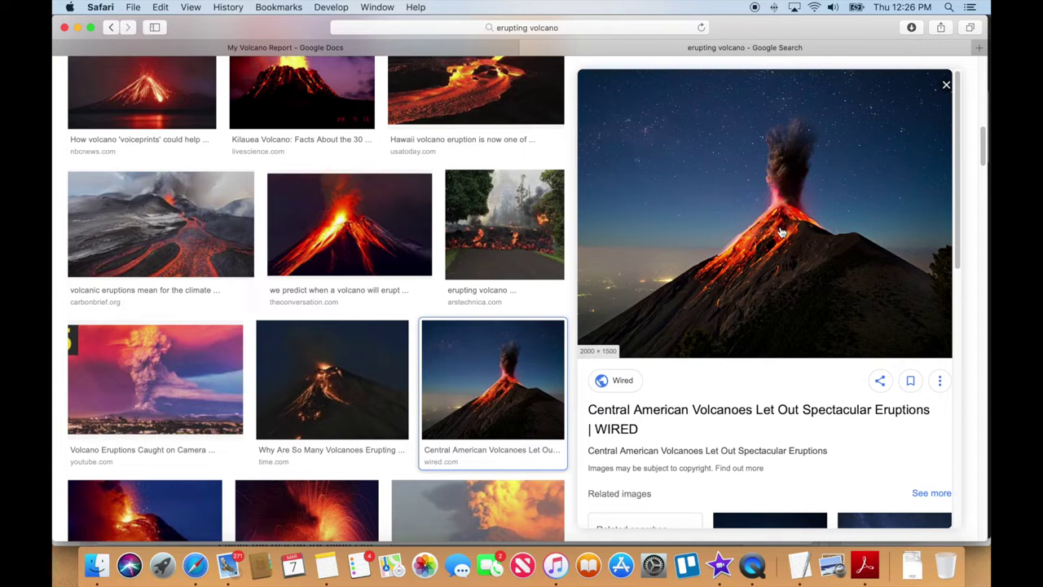
- Open the full-size Wired volcano photo, GettyImages-534318658.jpg, in its own tab
{"action": "right_click", "coordinate": [781, 233]}
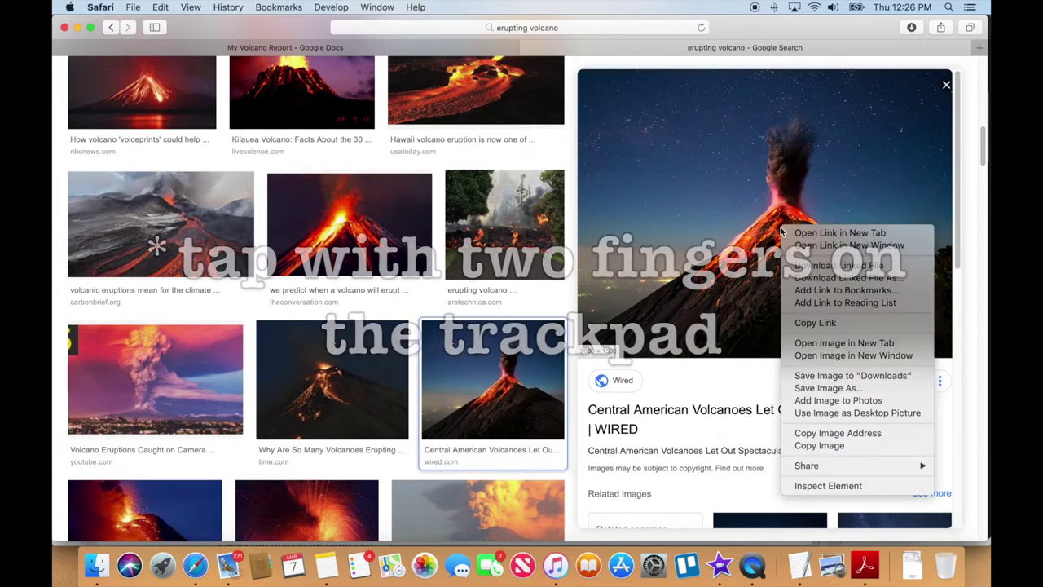
{"action": "left_click", "coordinate": [819, 347]}
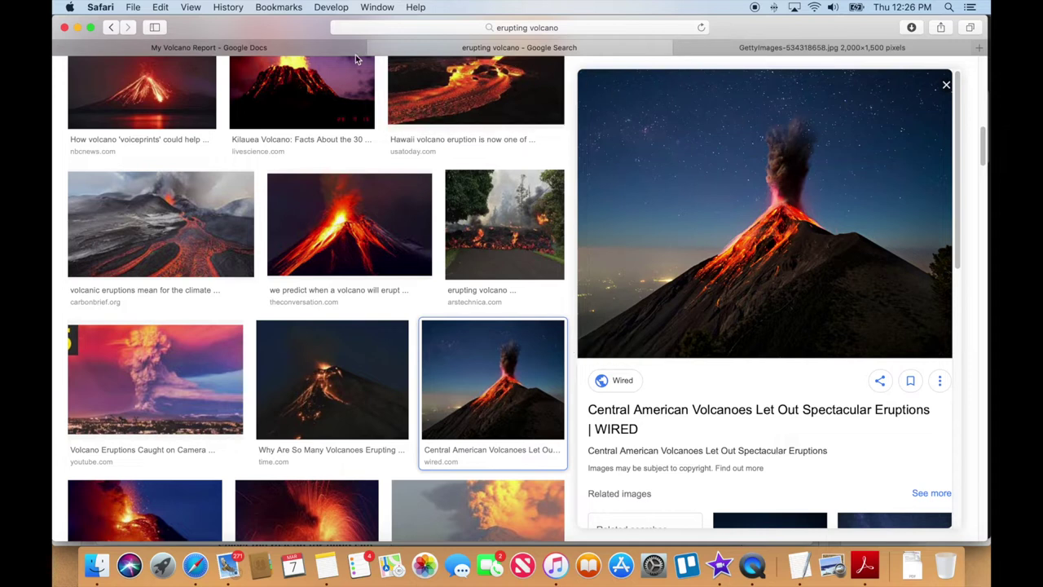
{"action": "left_click", "coordinate": [756, 47]}
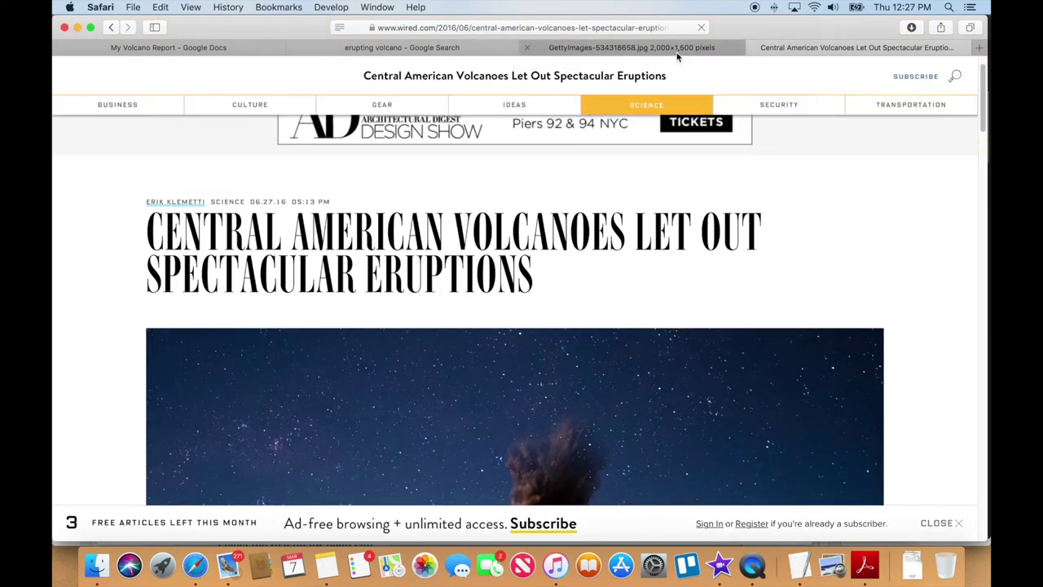
{"action": "left_click", "coordinate": [675, 48]}
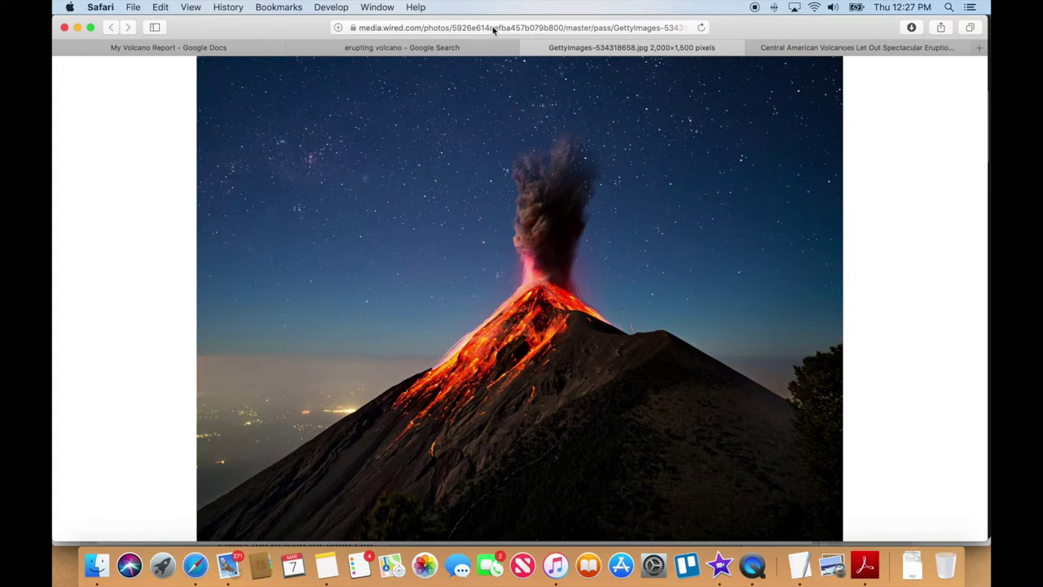
- Select the photo's web address and go back to the Volcano Report document
{"action": "left_click", "coordinate": [595, 29]}
{"action": "key", "text": "super+c"}
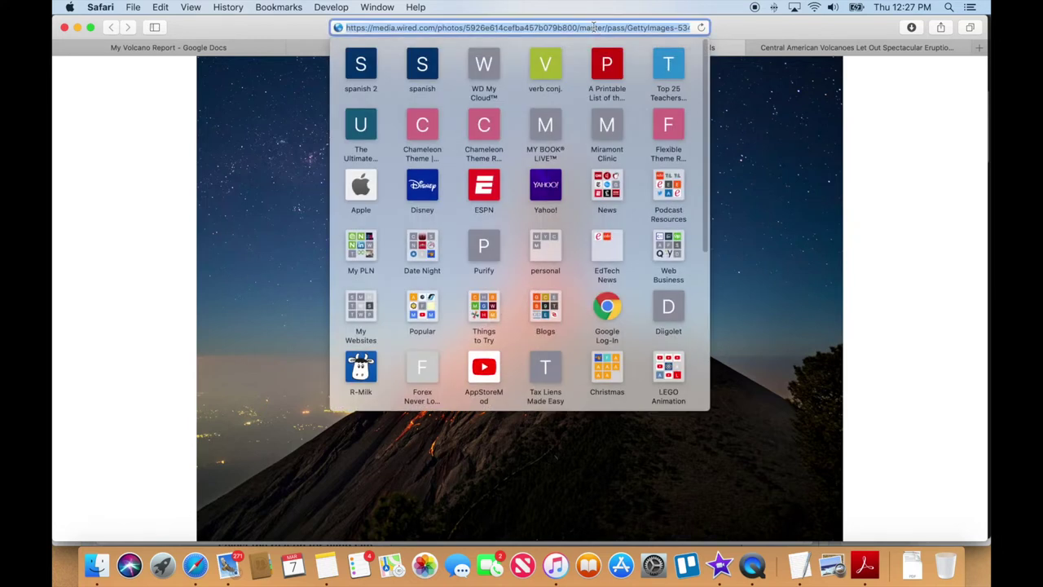
{"action": "left_click", "coordinate": [766, 101]}
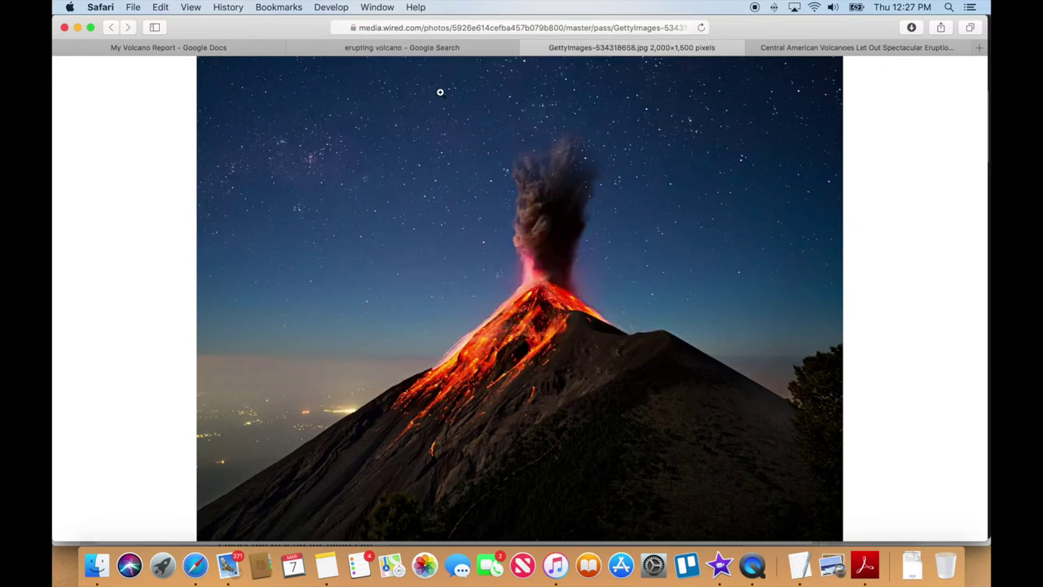
{"action": "left_click", "coordinate": [244, 48]}
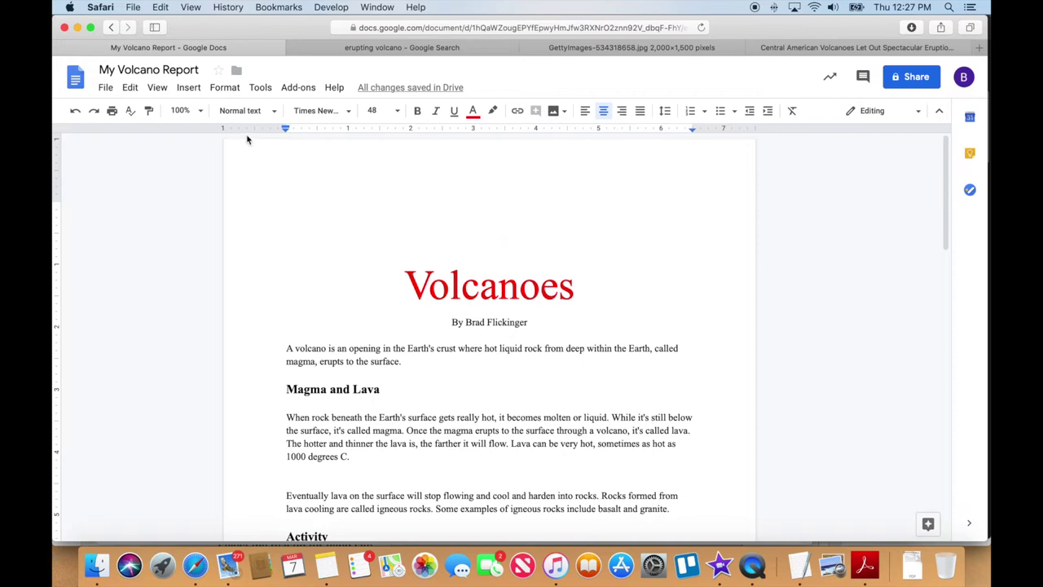
- Insert the erupting volcano photo by its URL above the Volcanoes title
{"action": "left_click", "coordinate": [189, 87]}
{"action": "mouse_move", "coordinate": [211, 111]}
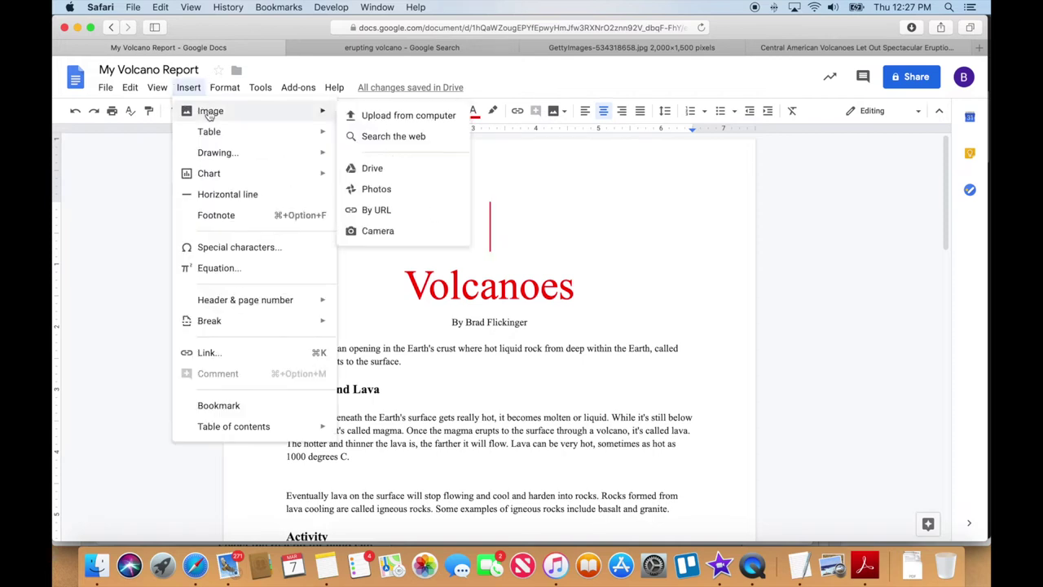
{"action": "left_click", "coordinate": [377, 209]}
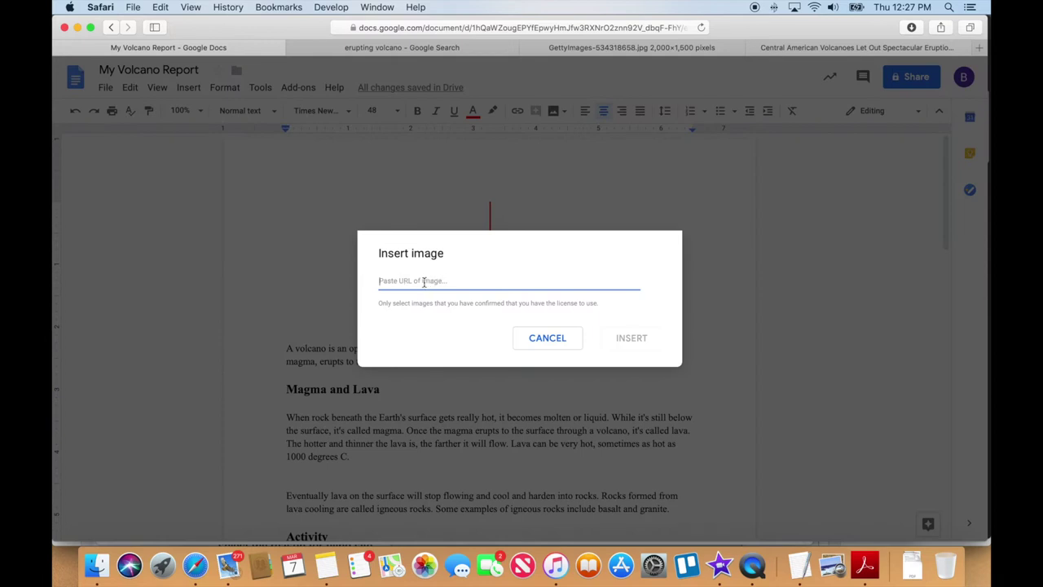
{"action": "key", "text": "super+v"}
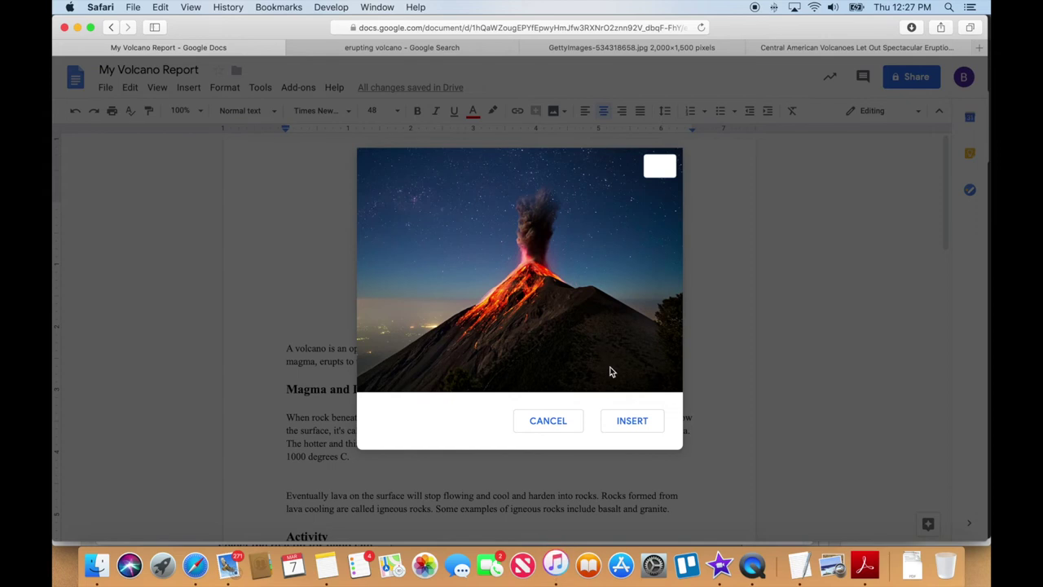
{"action": "left_click", "coordinate": [631, 421]}
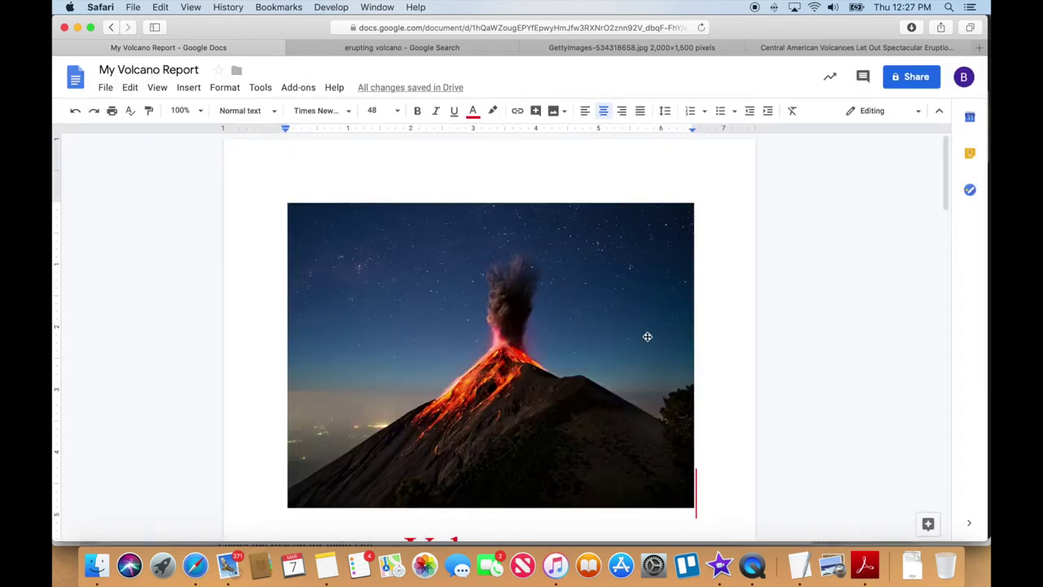
- Add a page break after the last fact in the list
{"action": "scroll", "coordinate": [704, 338], "scroll_direction": "down", "scroll_amount": 3}
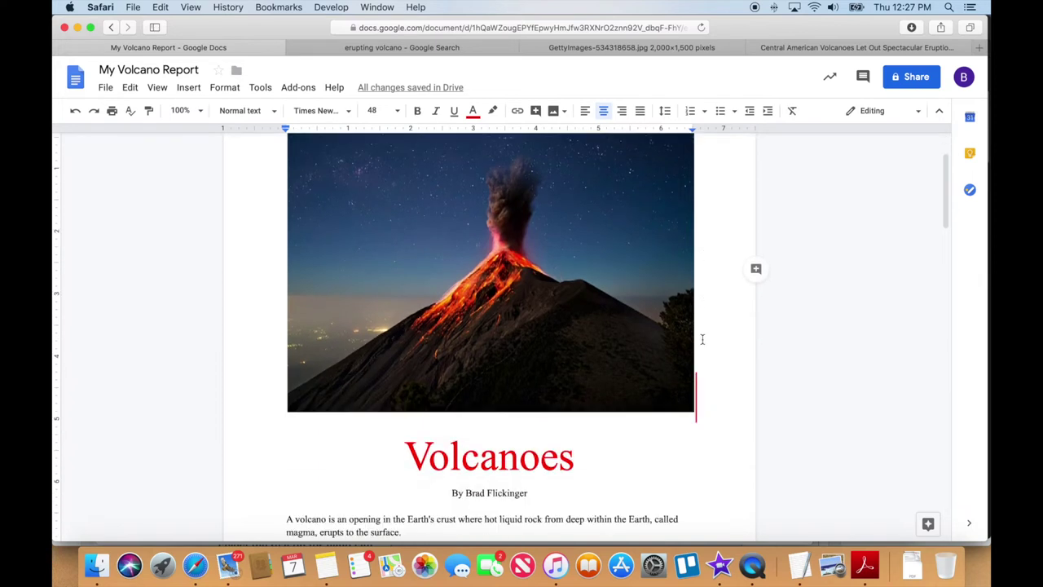
{"action": "left_click", "coordinate": [187, 89]}
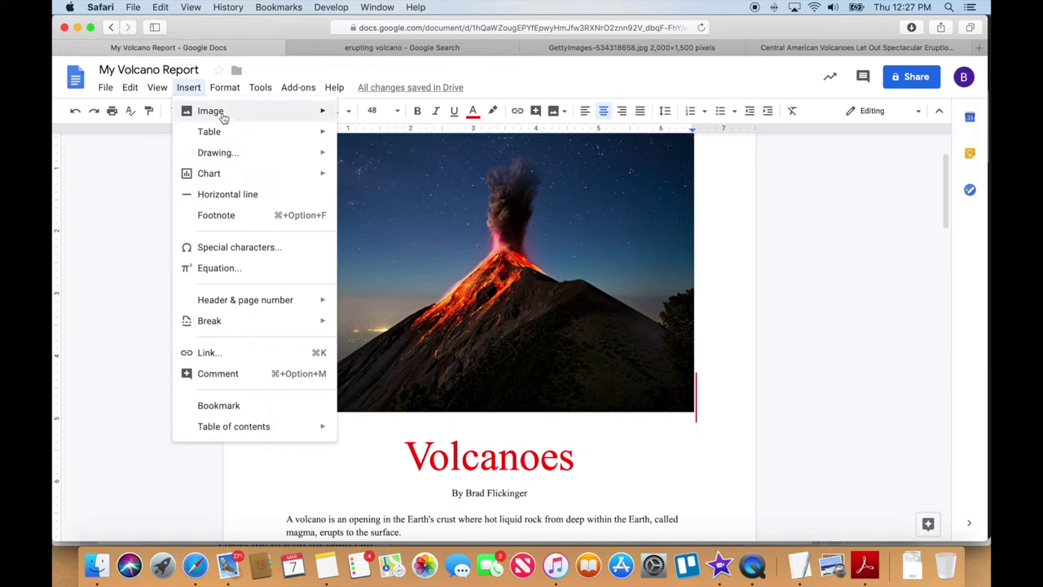
{"action": "mouse_move", "coordinate": [224, 118]}
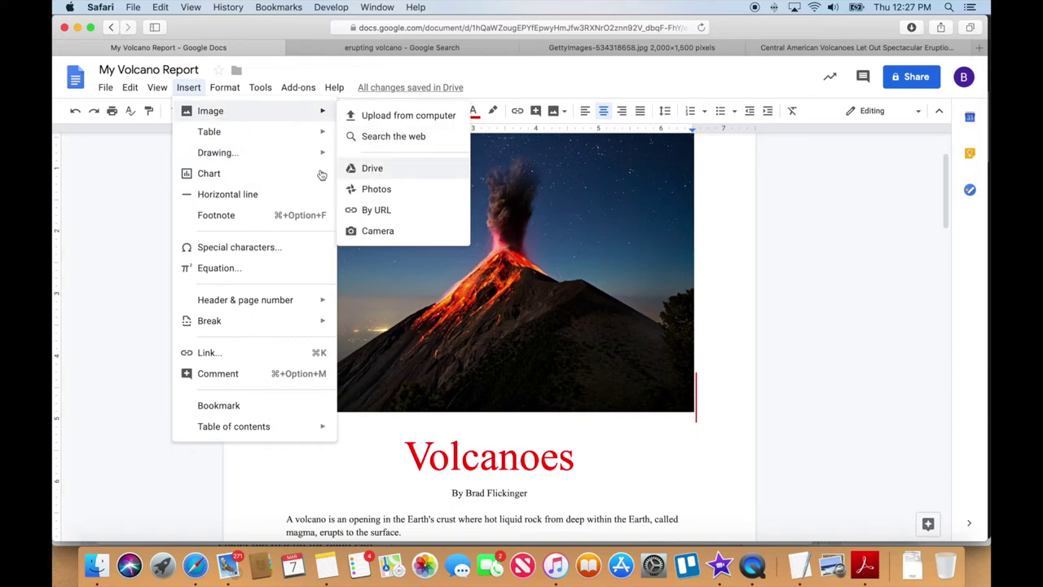
{"action": "left_click", "coordinate": [368, 256]}
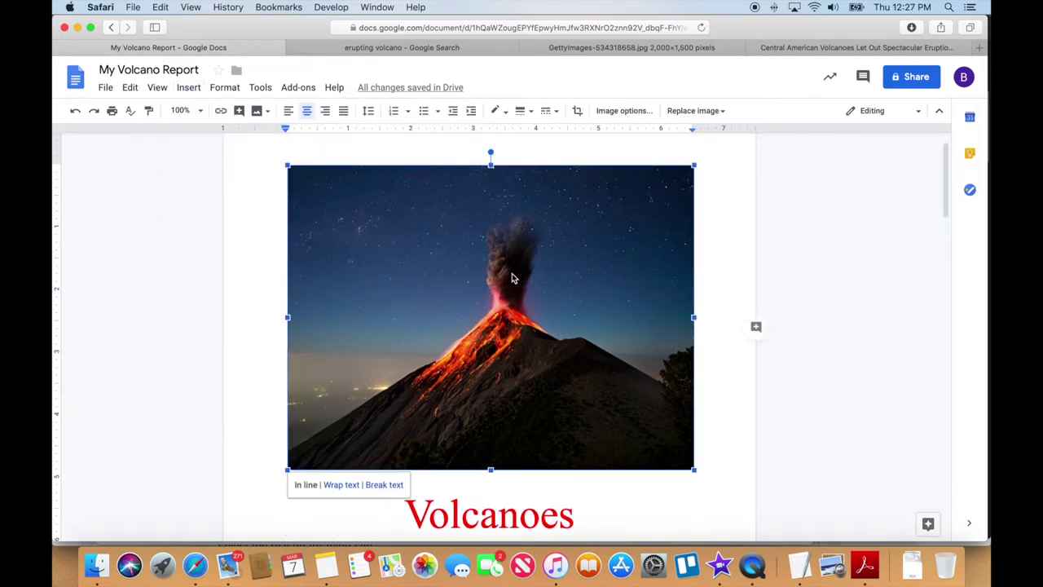
{"action": "scroll", "coordinate": [512, 278], "scroll_direction": "down", "scroll_amount": 15}
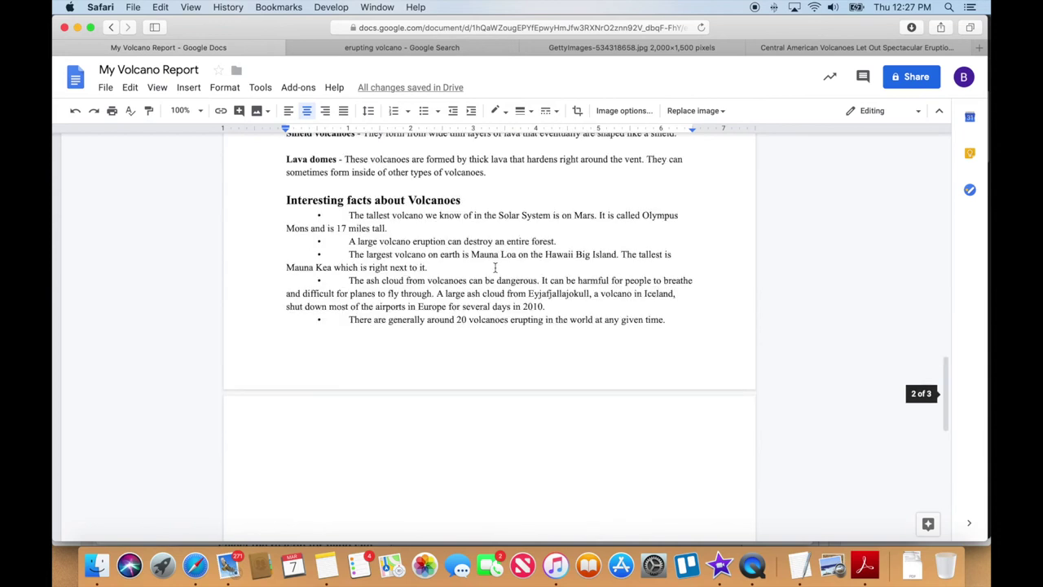
{"action": "scroll", "coordinate": [448, 325], "scroll_direction": "down", "scroll_amount": 1}
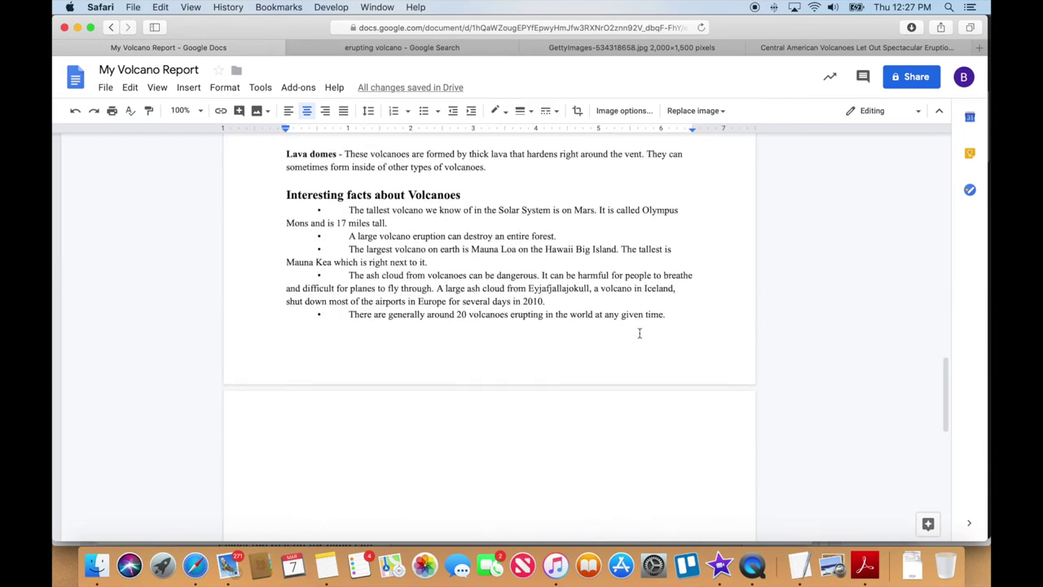
{"action": "left_click", "coordinate": [675, 318]}
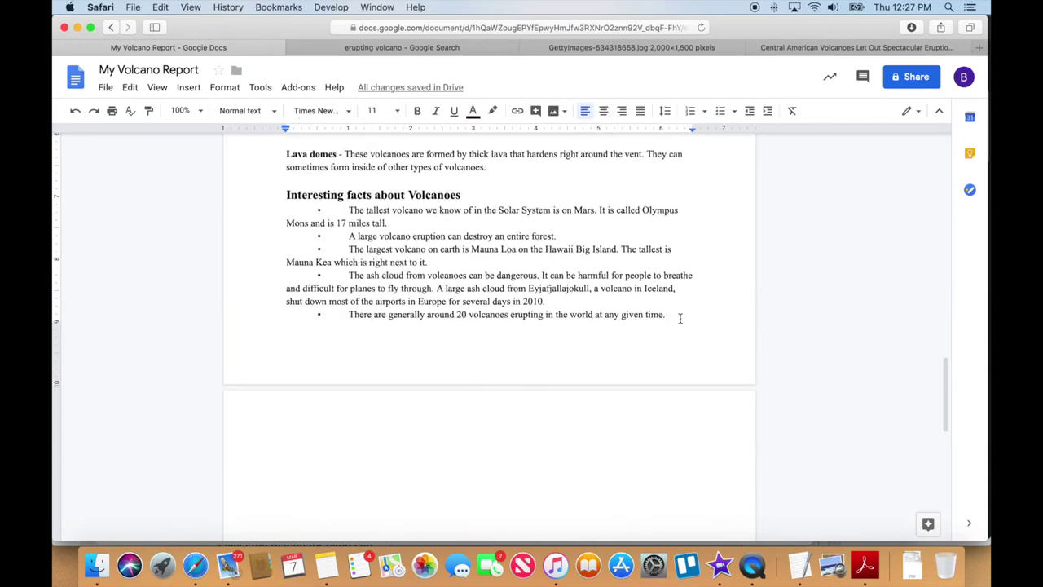
{"action": "key", "text": "super+Return"}
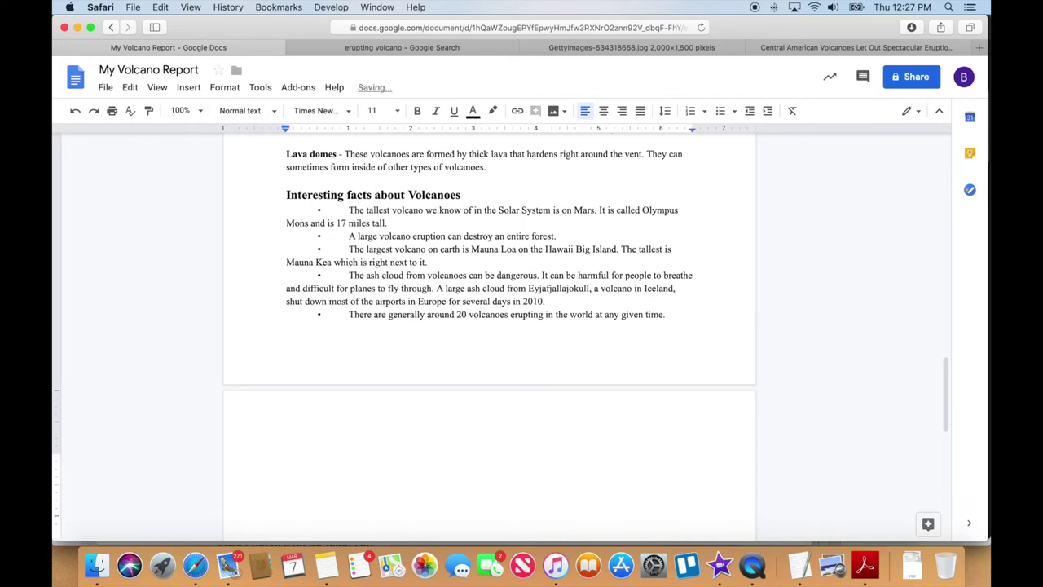
- Type the heading 'Citations' and begin the label 'Erupting Volcano Photo on Title Page:'
{"action": "type", "text": "Citations"}
{"action": "key", "text": "Return"}
{"action": "type", "text": "E"}
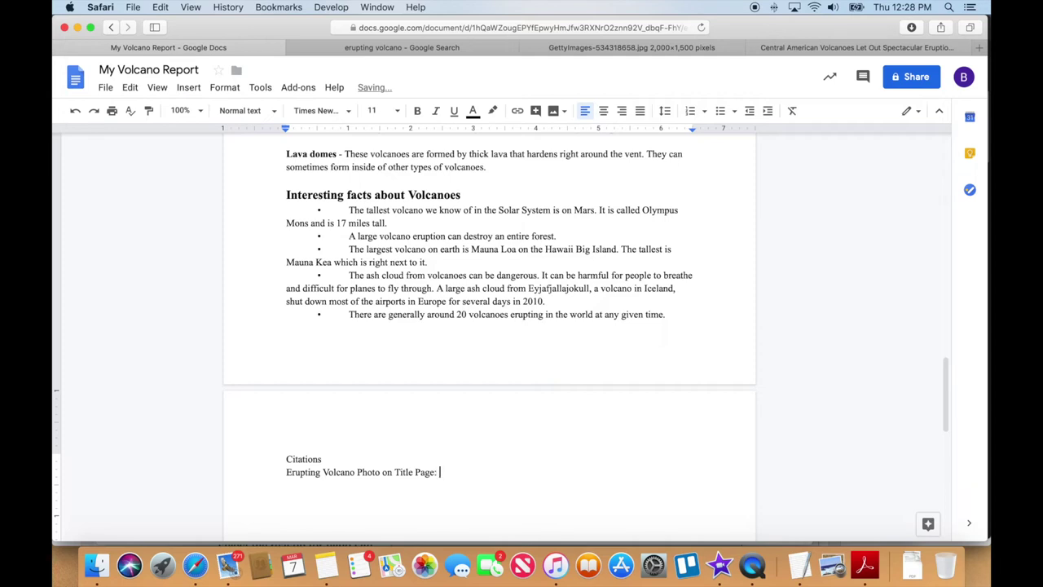
- Paste the Wired photo link under its label and make Citations bold at 14 pt
{"action": "key", "text": "super+v"}
{"action": "key", "text": "Return"}
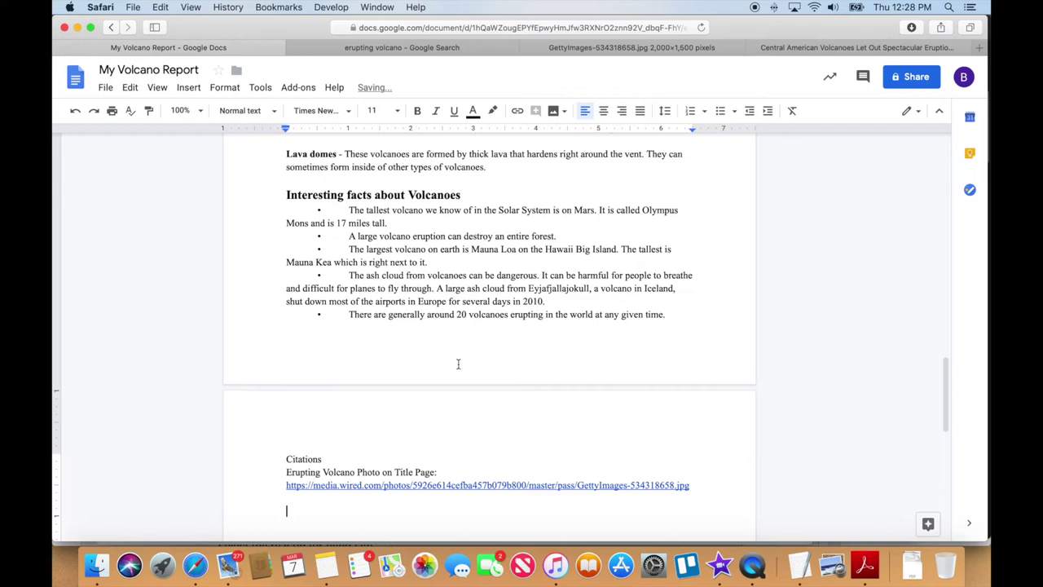
{"action": "left_click_drag", "start_coordinate": [325, 459], "coordinate": [270, 459]}
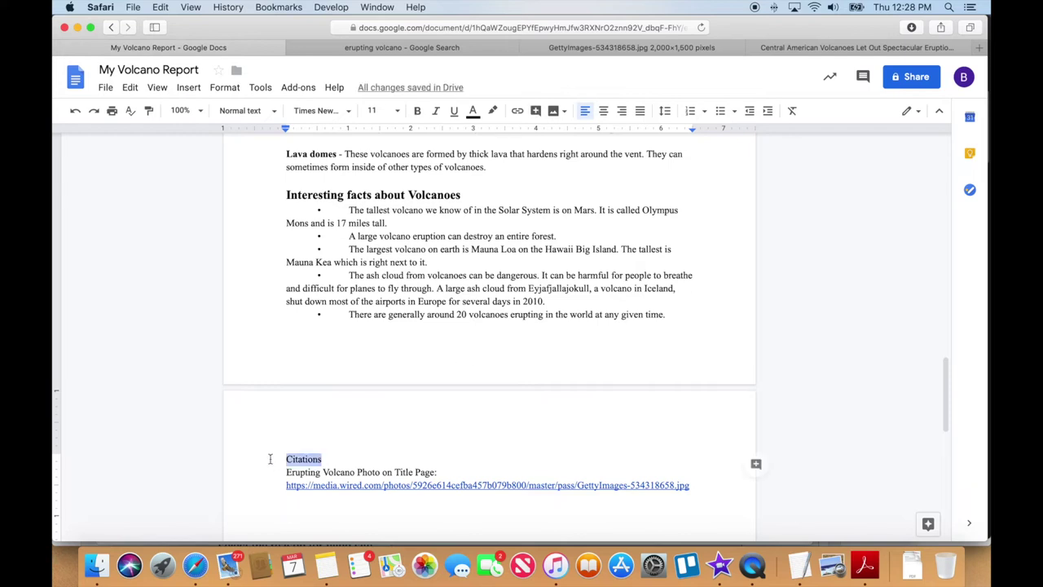
{"action": "left_click", "coordinate": [417, 112]}
{"action": "left_click", "coordinate": [374, 195]}
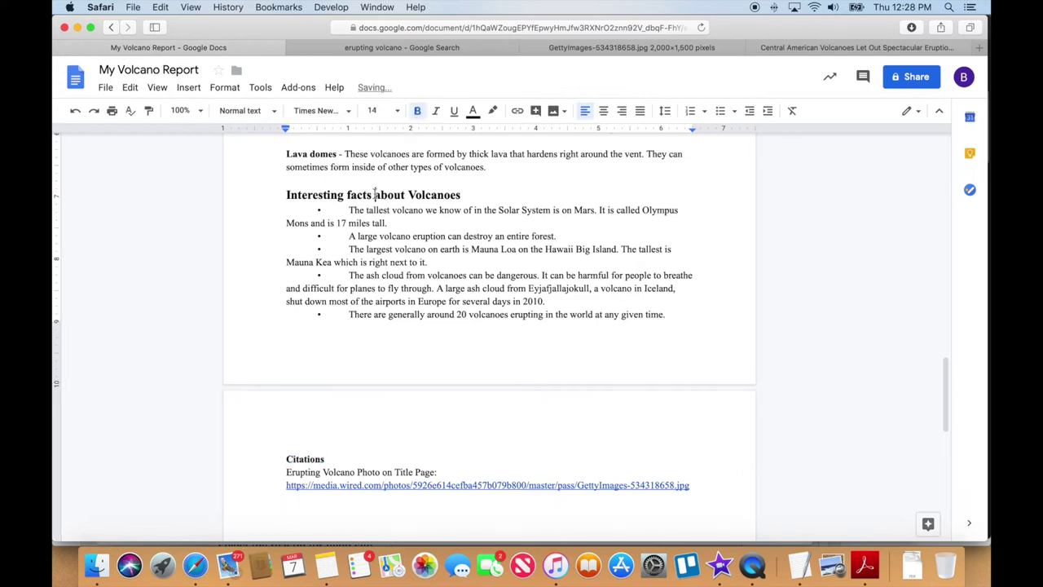
{"action": "left_click_drag", "start_coordinate": [326, 459], "coordinate": [270, 459]}
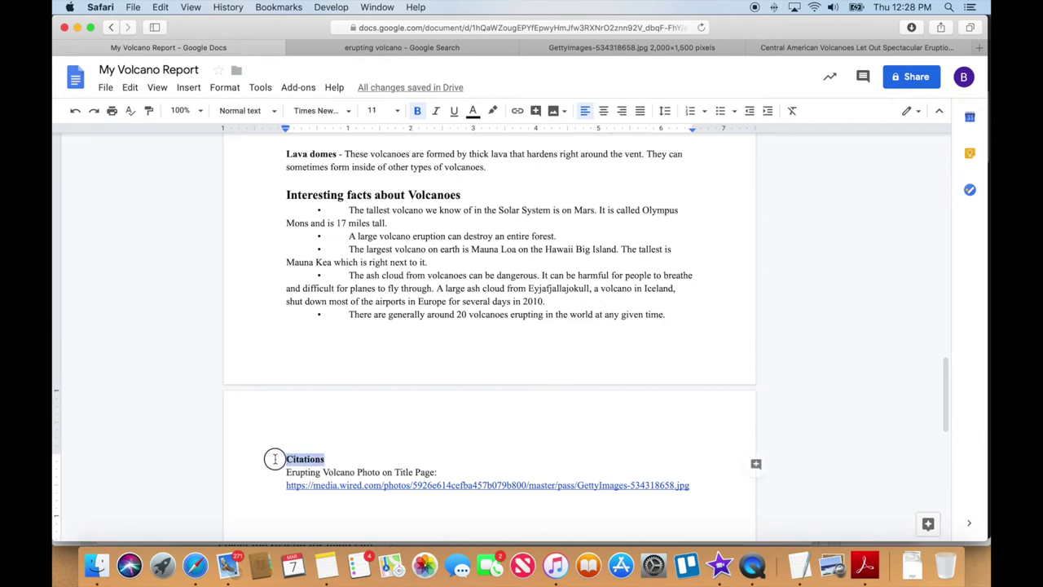
{"action": "left_click", "coordinate": [397, 111]}
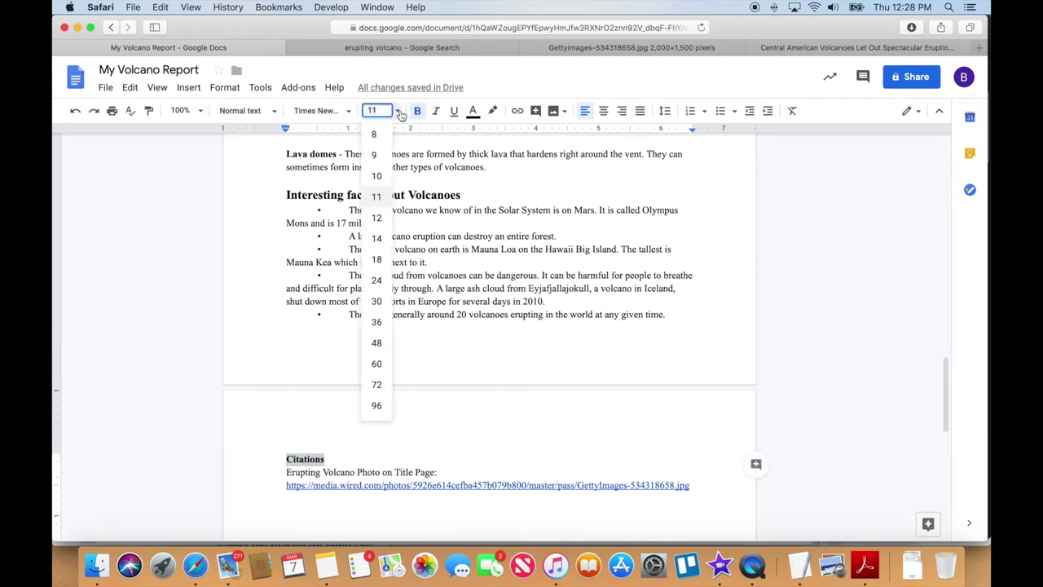
{"action": "left_click", "coordinate": [386, 242]}
{"action": "left_click", "coordinate": [415, 428]}
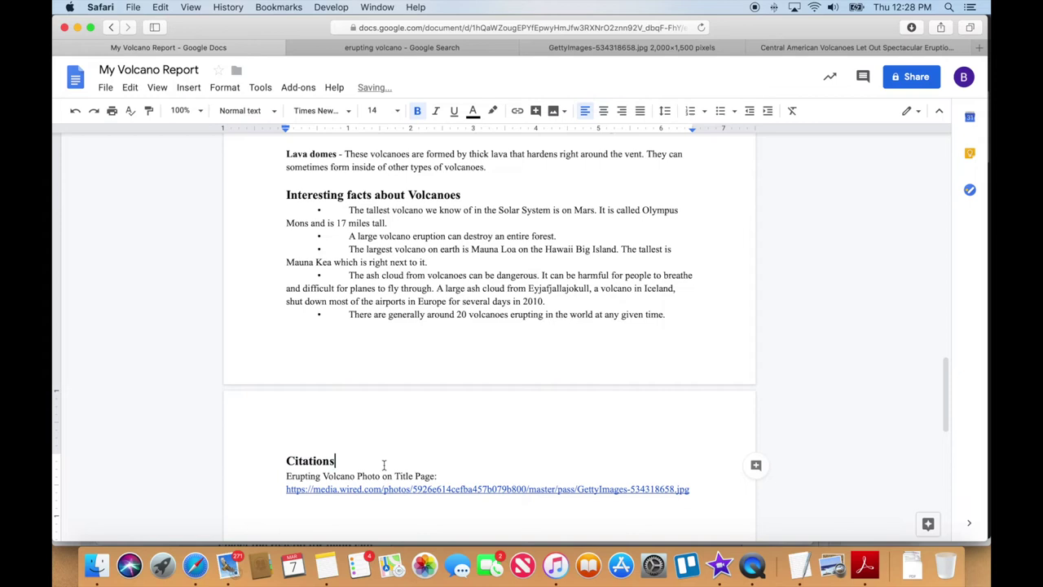
- Insert a blank line before the 'Eventually lava' paragraph at the top of page 2
{"action": "left_click", "coordinate": [401, 511]}
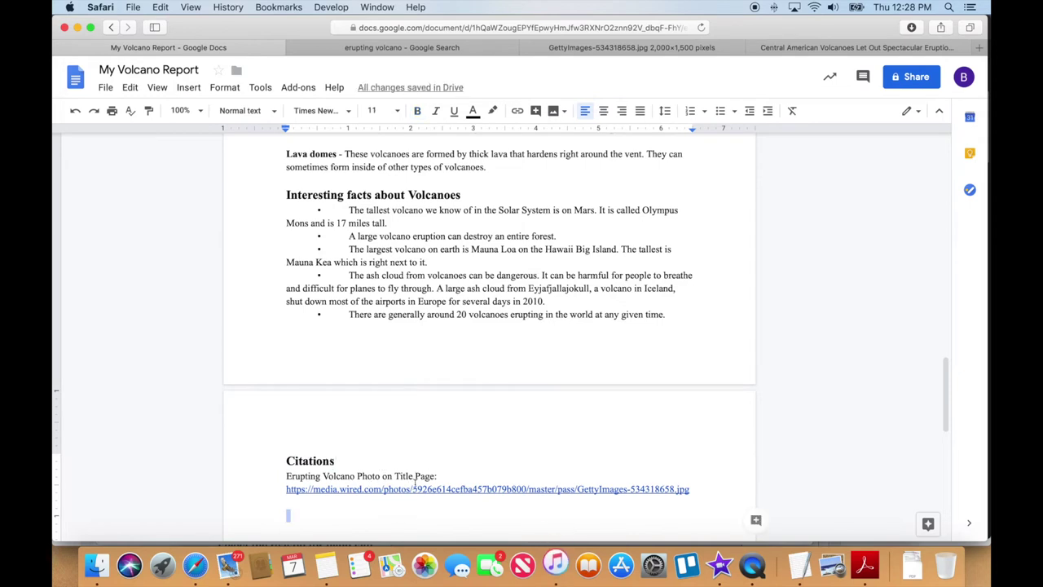
{"action": "left_click", "coordinate": [452, 433]}
{"action": "scroll", "coordinate": [606, 448], "scroll_direction": "up", "scroll_amount": 20}
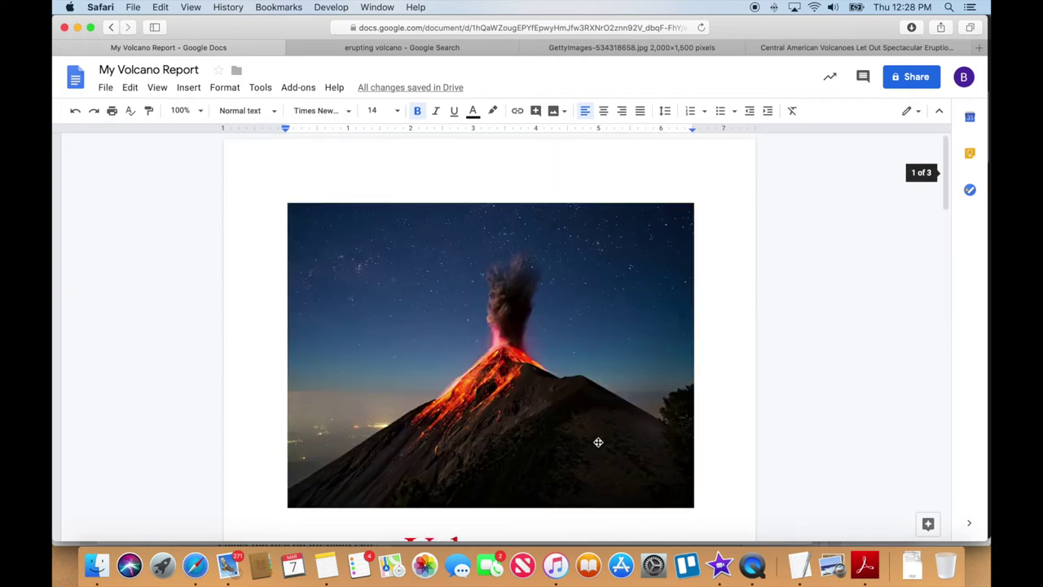
{"action": "scroll", "coordinate": [597, 442], "scroll_direction": "down", "scroll_amount": 8}
{"action": "scroll", "coordinate": [594, 440], "scroll_direction": "down", "scroll_amount": 5}
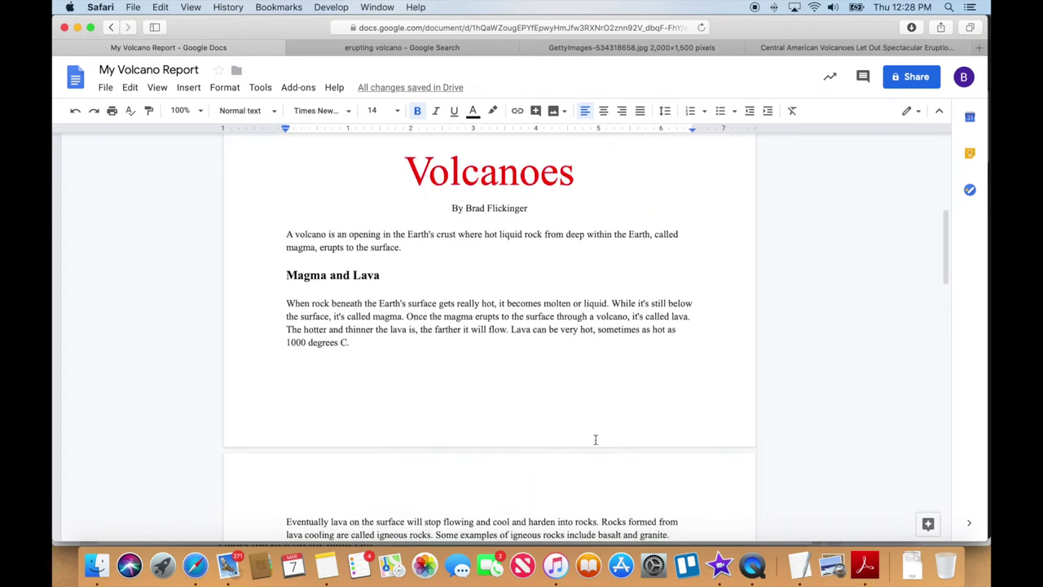
{"action": "scroll", "coordinate": [352, 226], "scroll_direction": "up", "scroll_amount": 1}
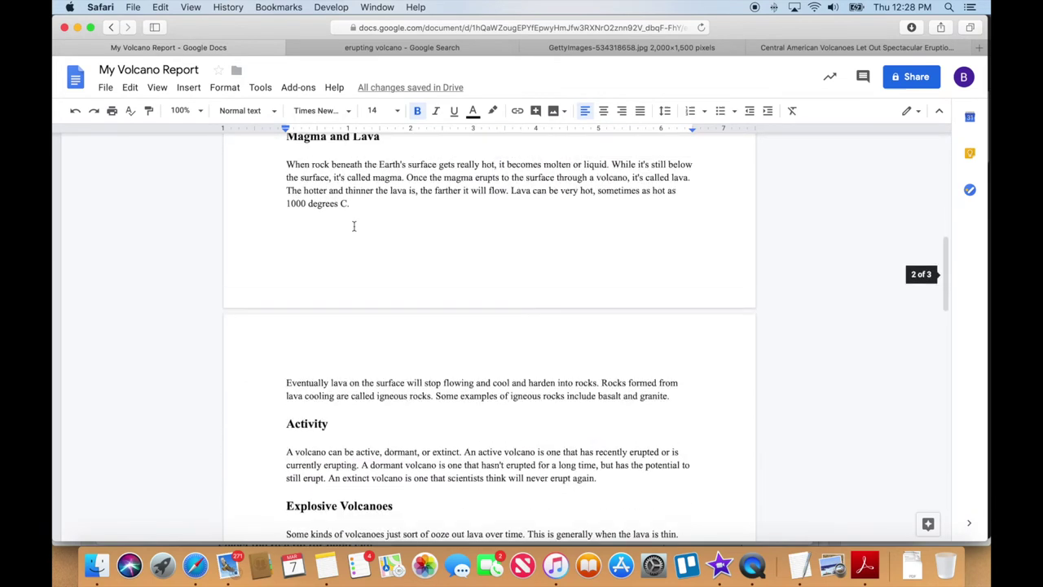
{"action": "left_click", "coordinate": [285, 387]}
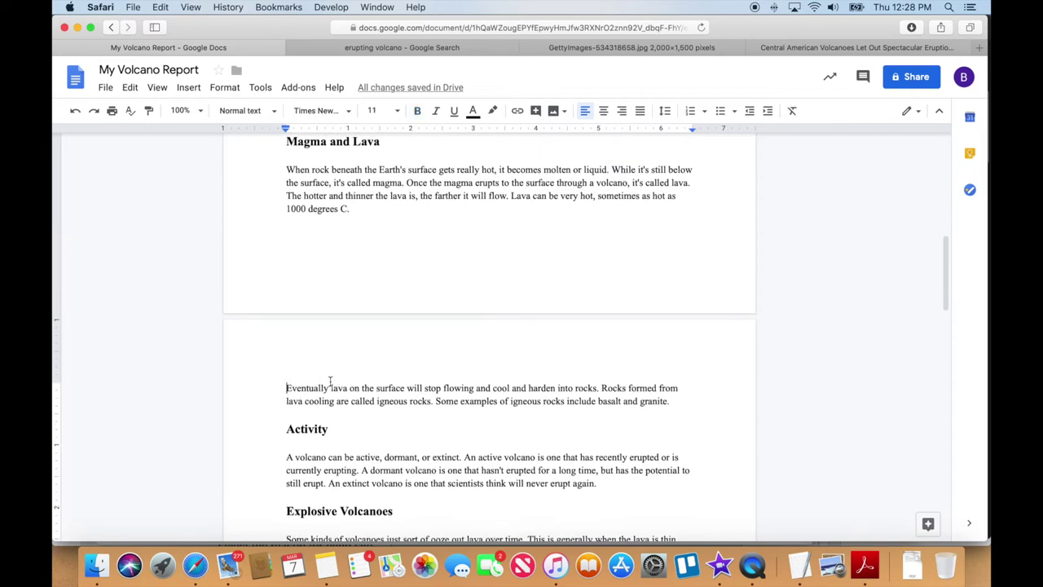
{"action": "key", "text": "Return"}
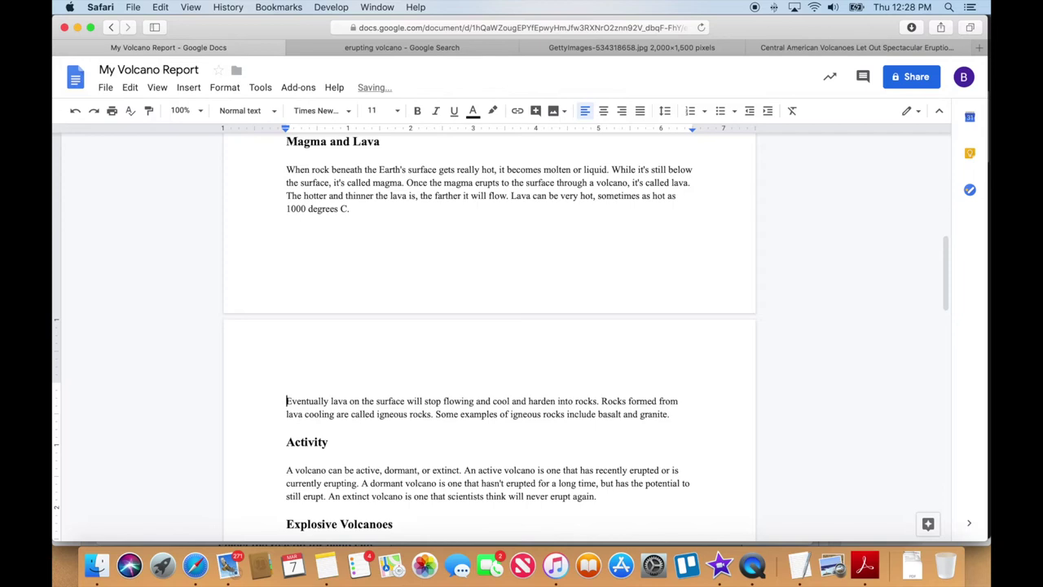
{"action": "left_click", "coordinate": [286, 388]}
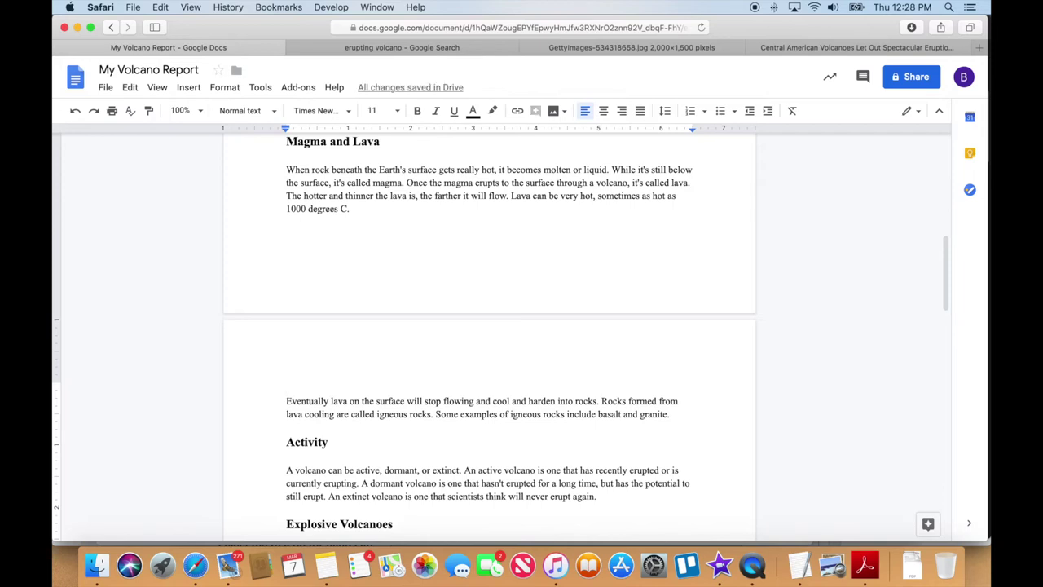
- Close the Wired and Getty tabs and search Google Images for 'magma'
{"action": "left_click", "coordinate": [752, 52]}
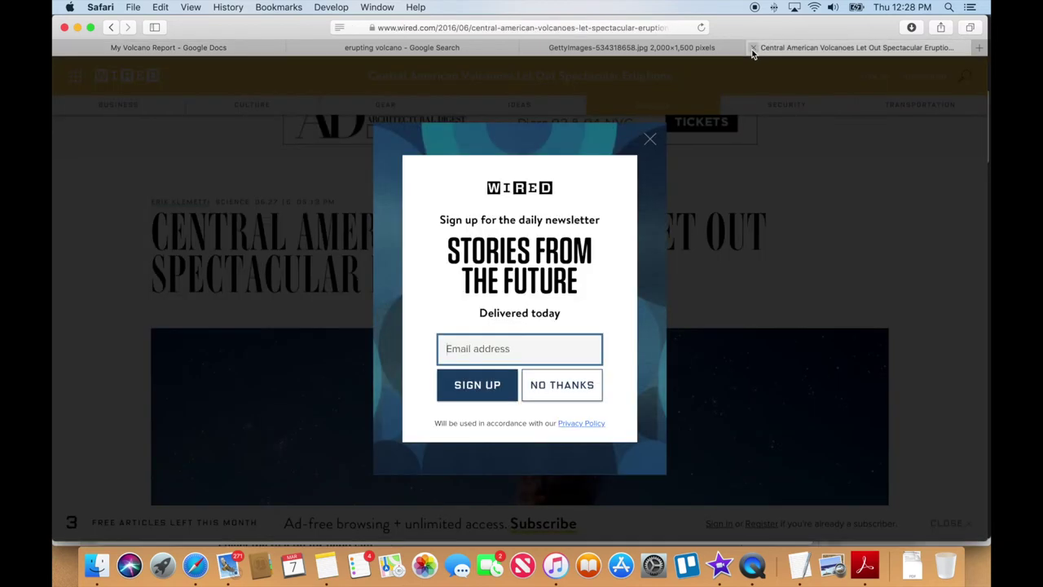
{"action": "left_click", "coordinate": [753, 49]}
{"action": "left_click", "coordinate": [684, 48]}
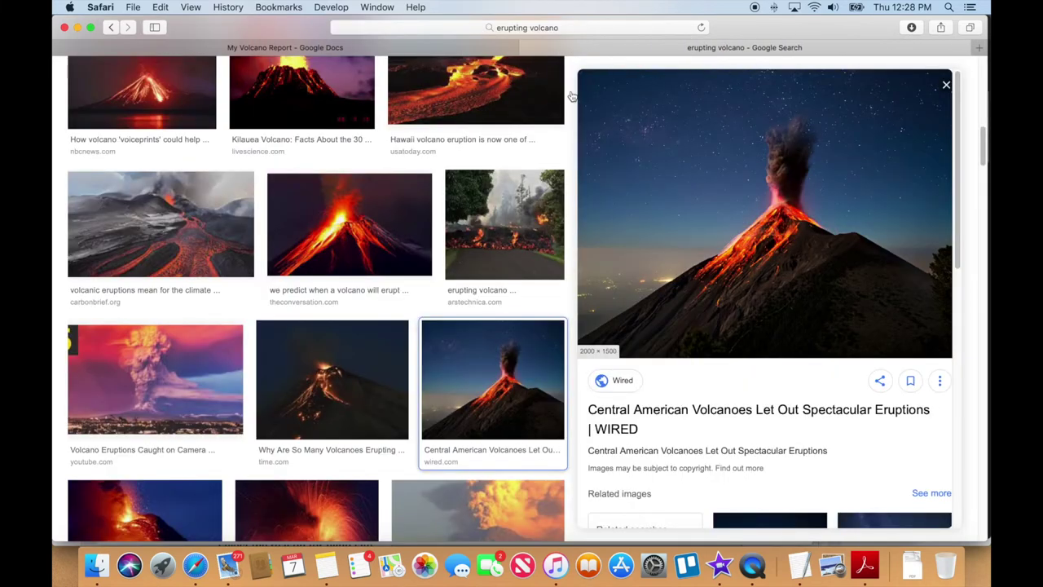
{"action": "scroll", "coordinate": [530, 123], "scroll_direction": "up", "scroll_amount": 5}
{"action": "left_click_drag", "start_coordinate": [238, 83], "coordinate": [98, 83]}
{"action": "type", "text": "magm"}
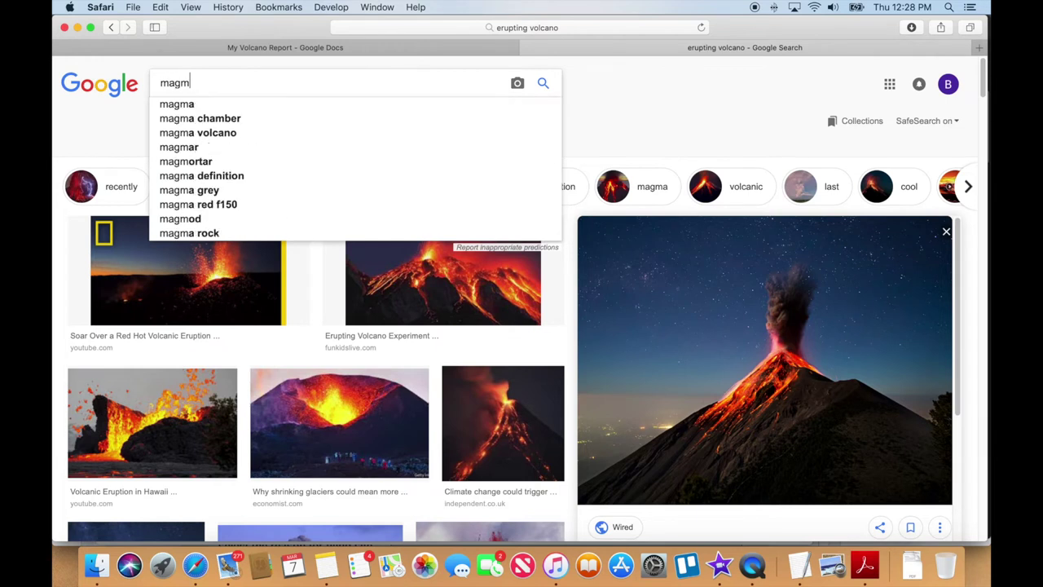
{"action": "type", "text": "a"}
{"action": "key", "text": "Return"}
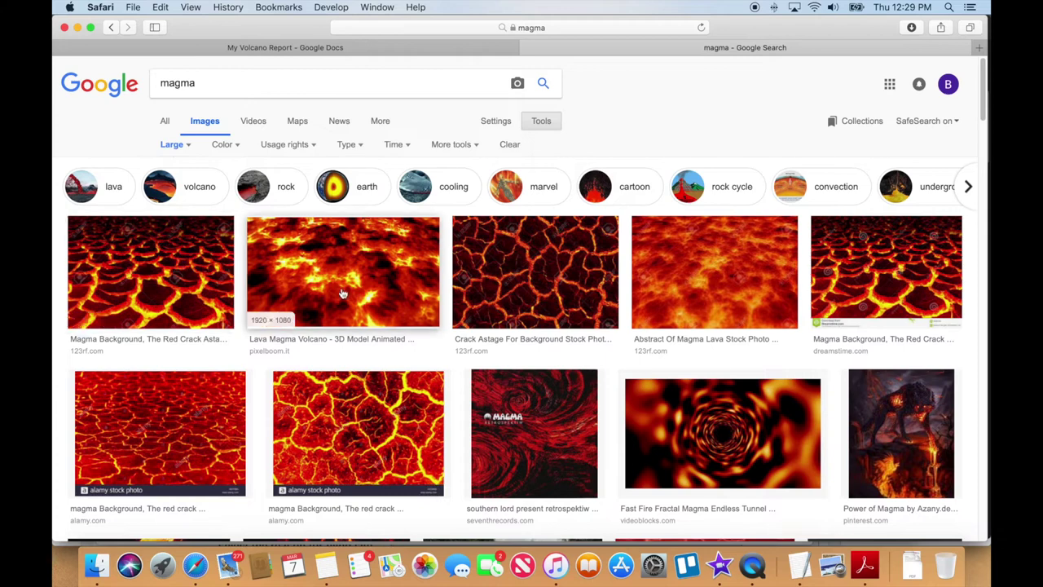
- Open the full-size lava-on-road photo in a new tab
{"action": "scroll", "coordinate": [342, 291], "scroll_direction": "down", "scroll_amount": 5}
{"action": "scroll", "coordinate": [342, 292], "scroll_direction": "down", "scroll_amount": 3}
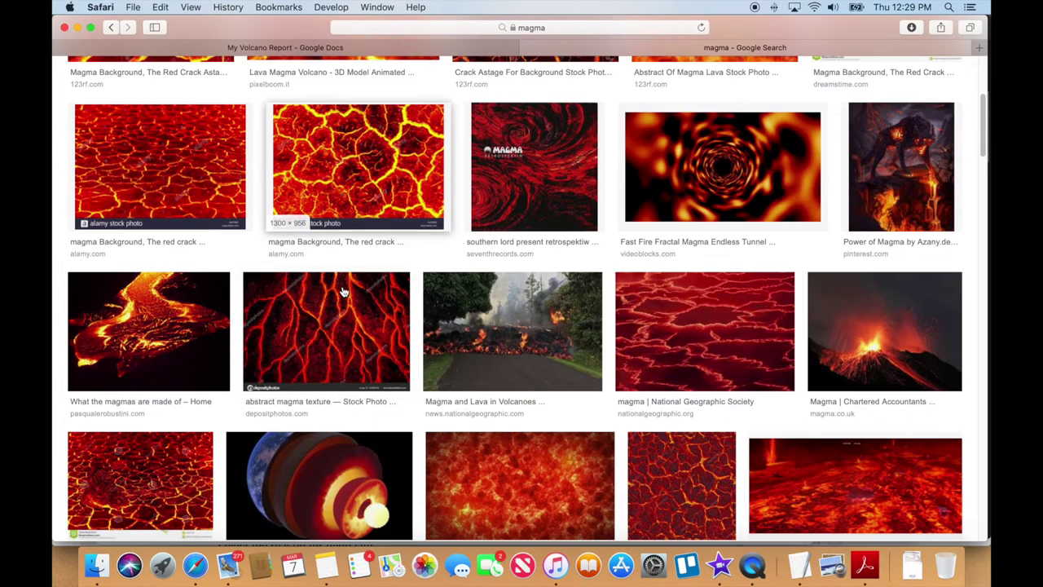
{"action": "scroll", "coordinate": [343, 292], "scroll_direction": "down", "scroll_amount": 2}
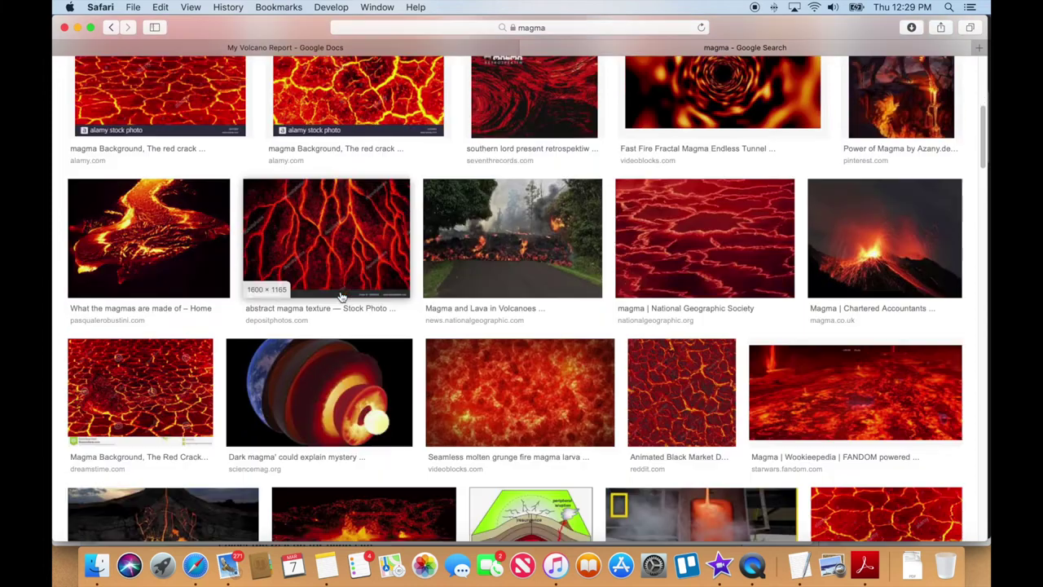
{"action": "left_click", "coordinate": [501, 237]}
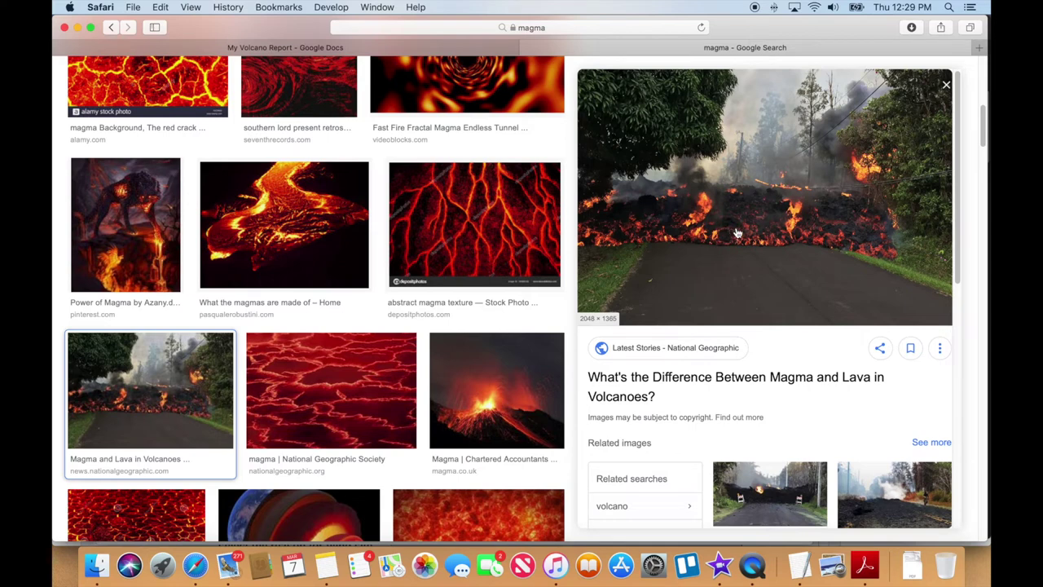
{"action": "right_click", "coordinate": [738, 233]}
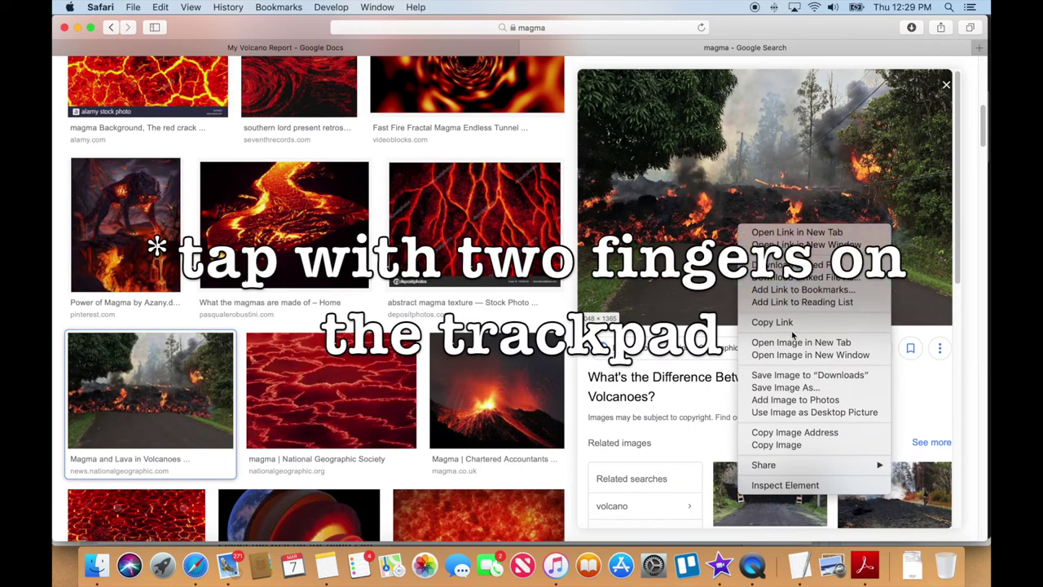
{"action": "left_click", "coordinate": [796, 343]}
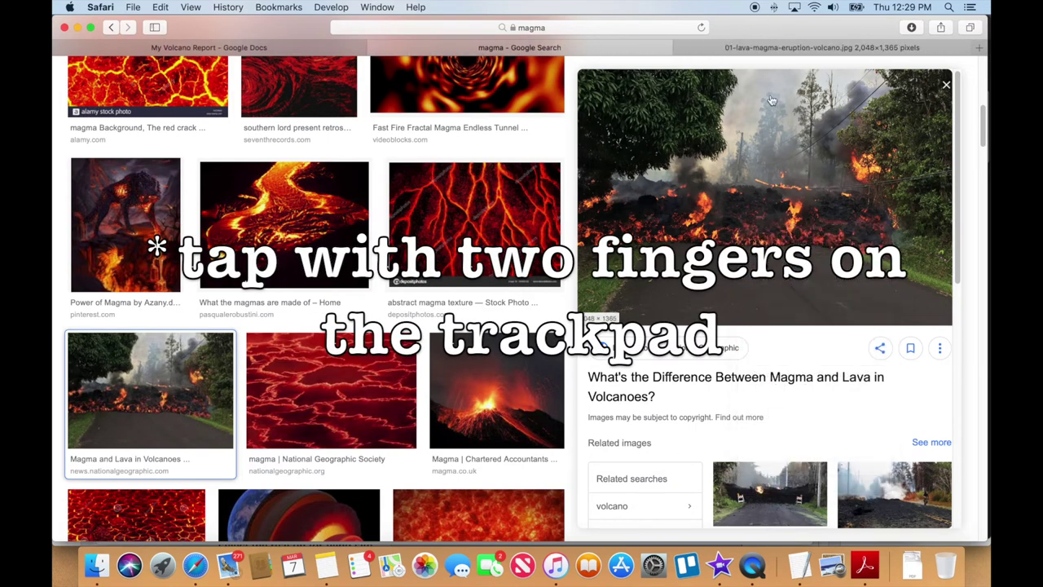
- Select the lava photo's web address and return to the volcano report
{"action": "left_click", "coordinate": [773, 49]}
{"action": "left_click", "coordinate": [624, 28]}
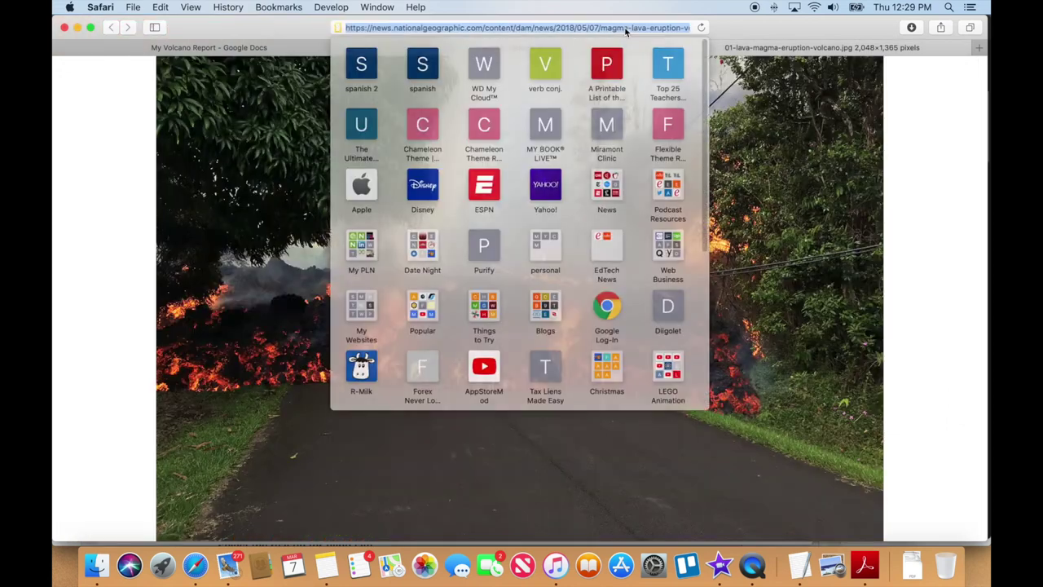
{"action": "left_click", "coordinate": [263, 49]}
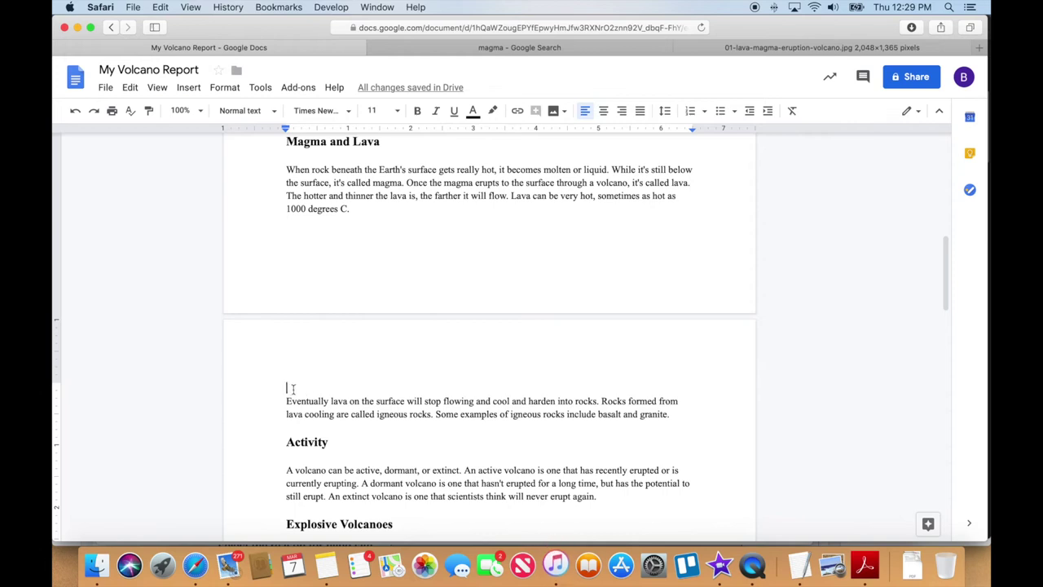
- Insert the lava-on-road photo by URL above the 'Eventually lava' paragraph
{"action": "left_click", "coordinate": [188, 87]}
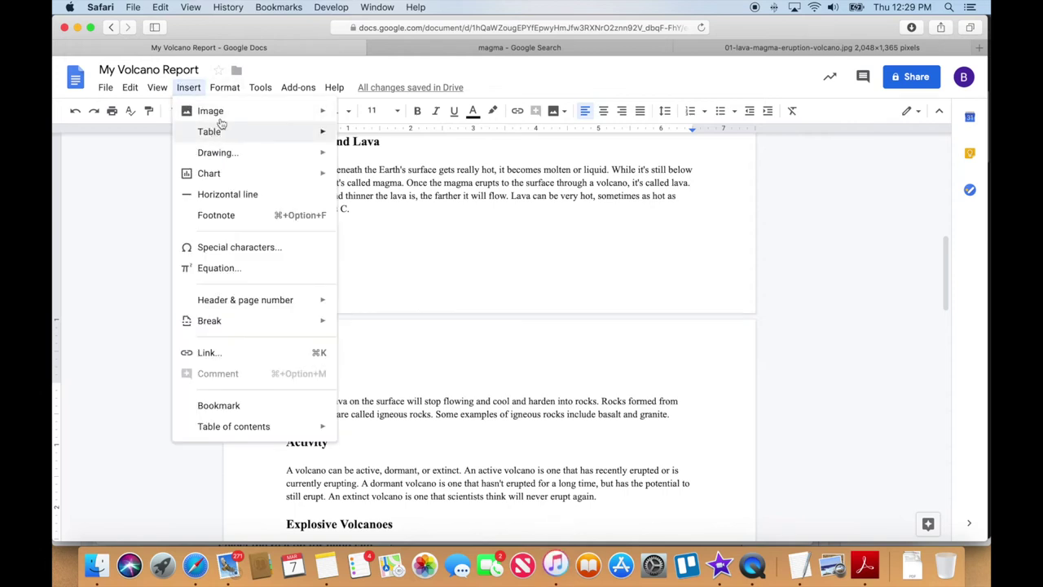
{"action": "mouse_move", "coordinate": [226, 111]}
{"action": "left_click", "coordinate": [389, 211]}
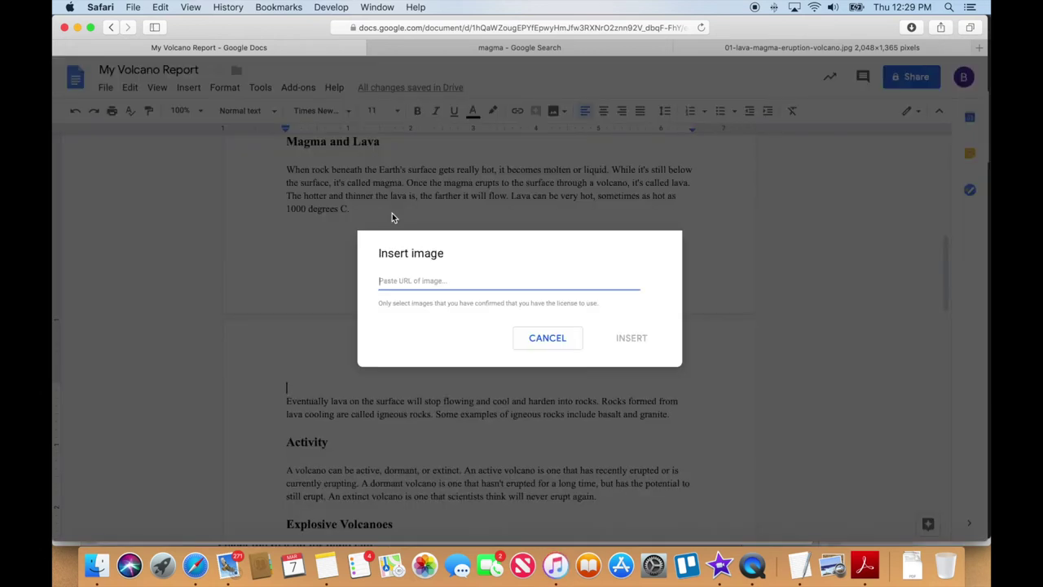
{"action": "key", "text": "super+v"}
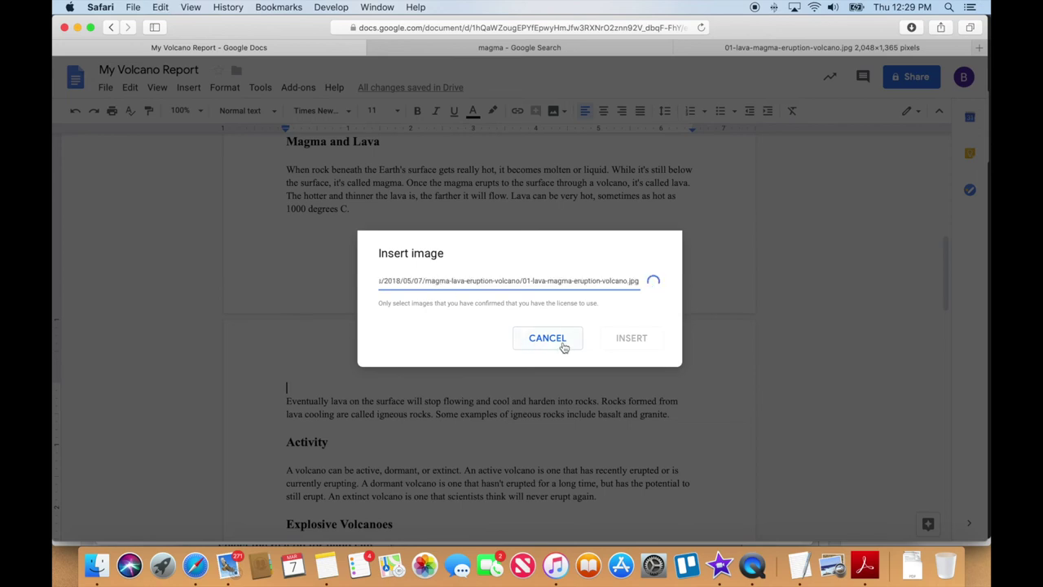
{"action": "left_click", "coordinate": [632, 406]}
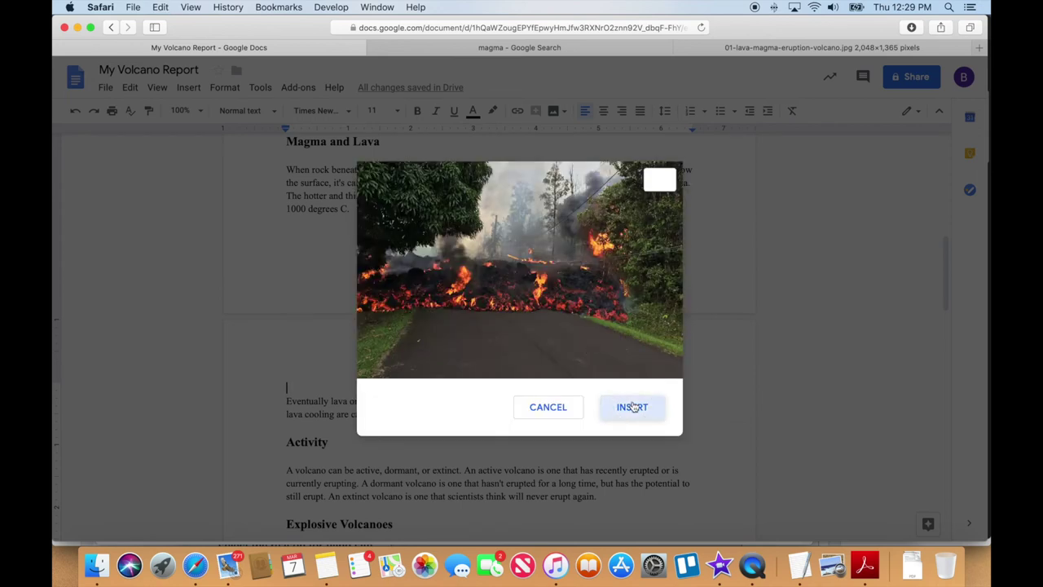
- Add a blank line after the Activity paragraph, before 'Explosive Volcanoes'
{"action": "scroll", "coordinate": [702, 397], "scroll_direction": "down", "scroll_amount": 5}
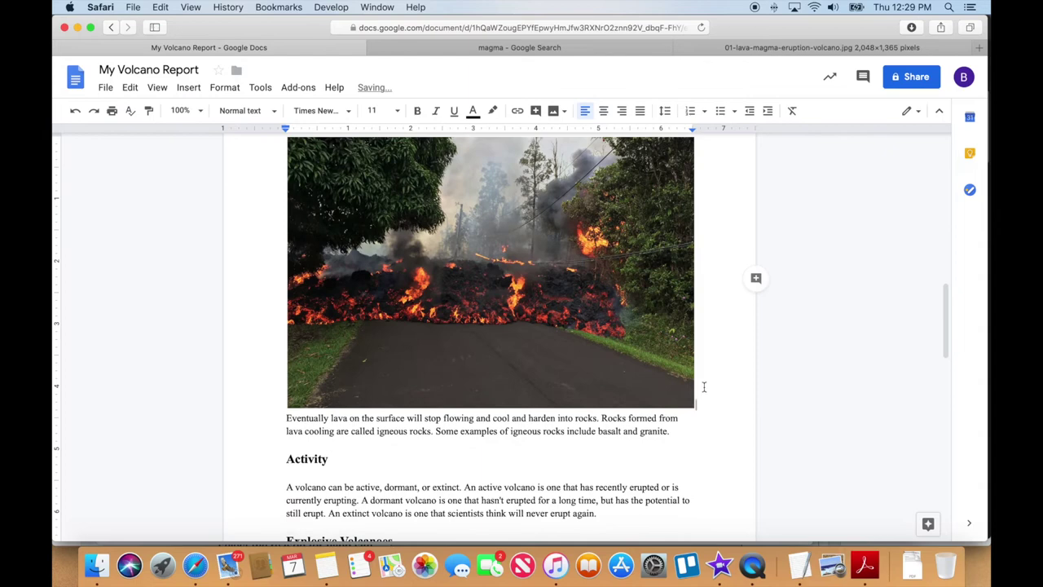
{"action": "scroll", "coordinate": [701, 385], "scroll_direction": "down", "scroll_amount": 6}
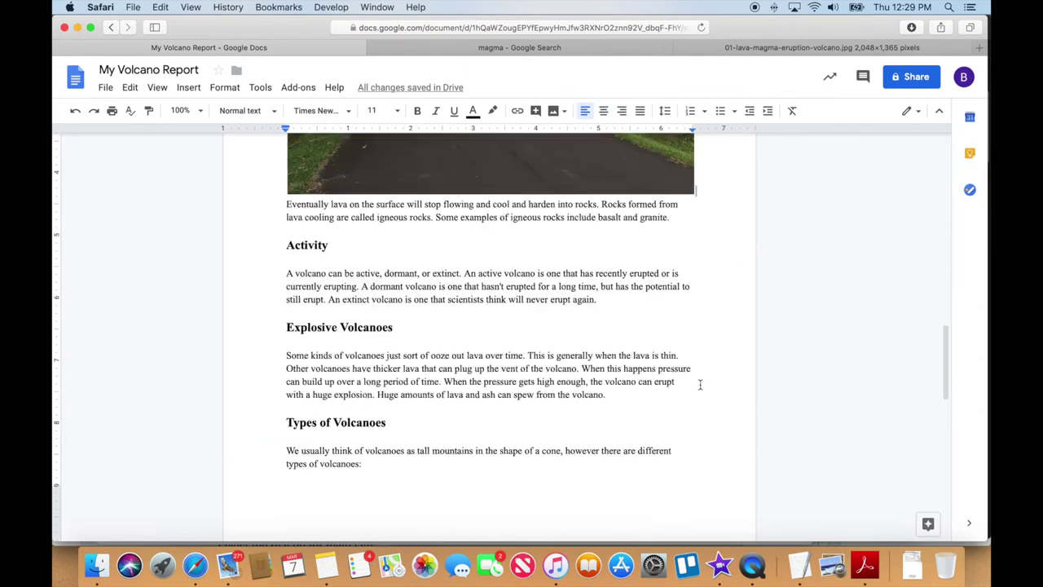
{"action": "scroll", "coordinate": [697, 382], "scroll_direction": "down", "scroll_amount": 8}
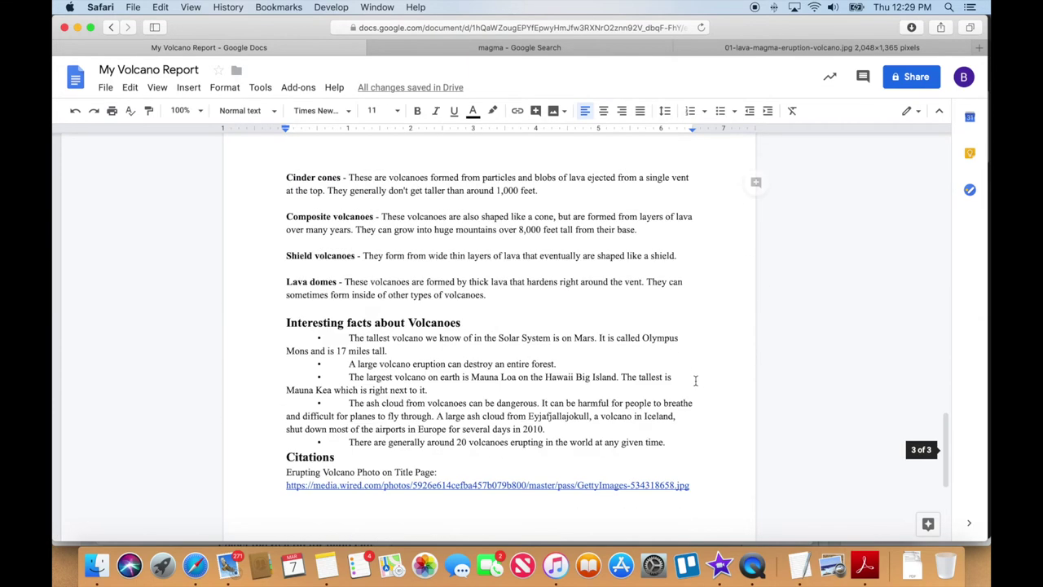
{"action": "scroll", "coordinate": [694, 379], "scroll_direction": "up", "scroll_amount": 4}
{"action": "scroll", "coordinate": [695, 380], "scroll_direction": "up", "scroll_amount": 6}
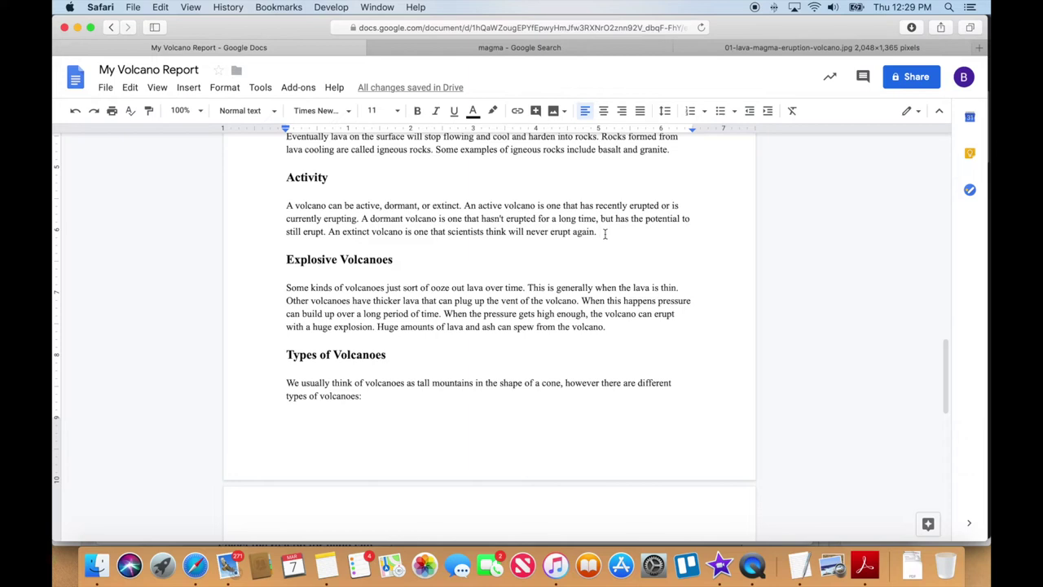
{"action": "key", "text": "Return"}
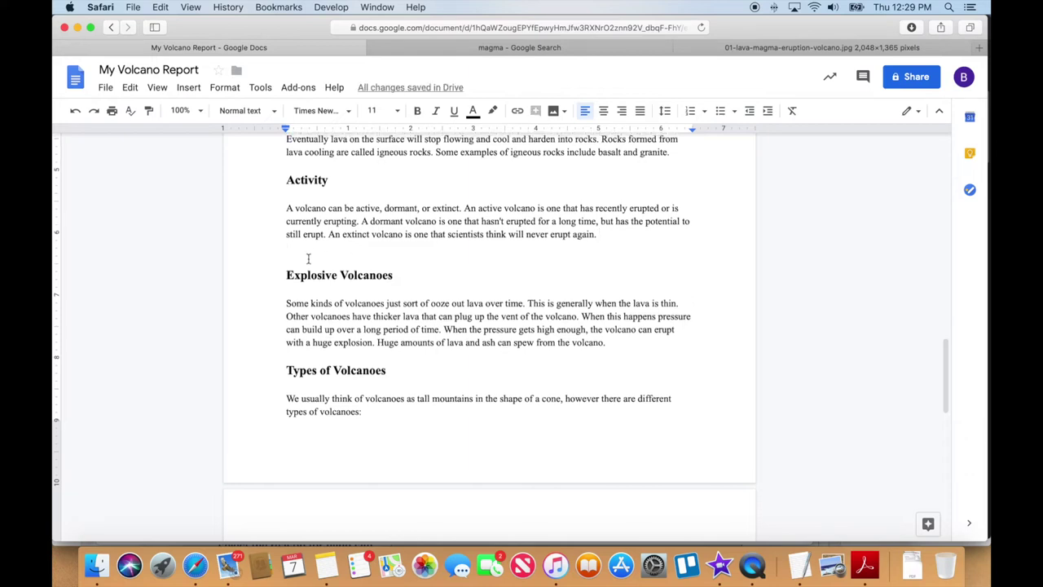
{"action": "scroll", "coordinate": [303, 257], "scroll_direction": "up", "scroll_amount": 2}
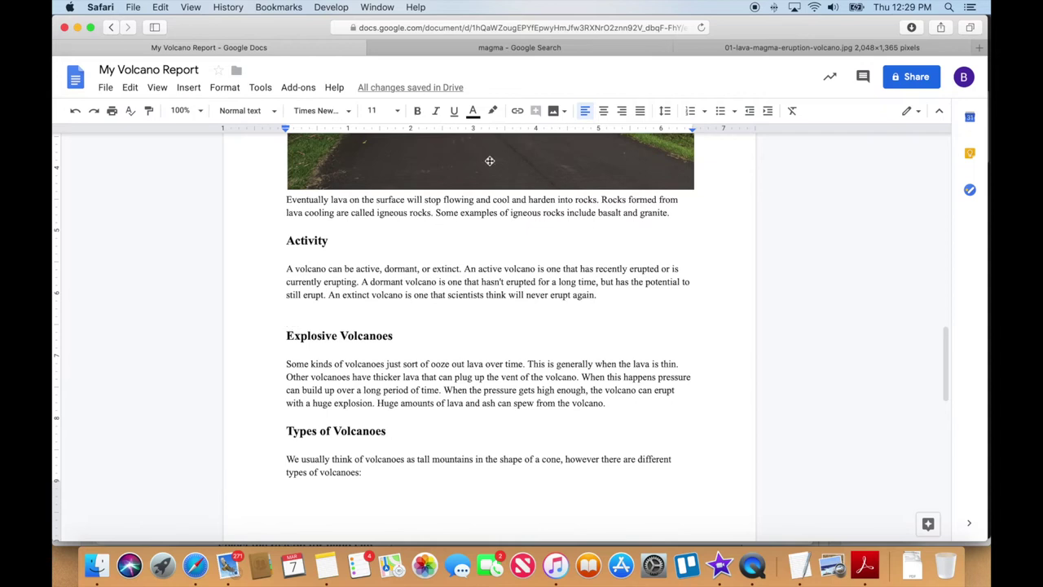
- Close the full-size photo tab and search Google Images for 'erupting volcano satellite'
{"action": "left_click", "coordinate": [684, 52]}
{"action": "left_click", "coordinate": [681, 48]}
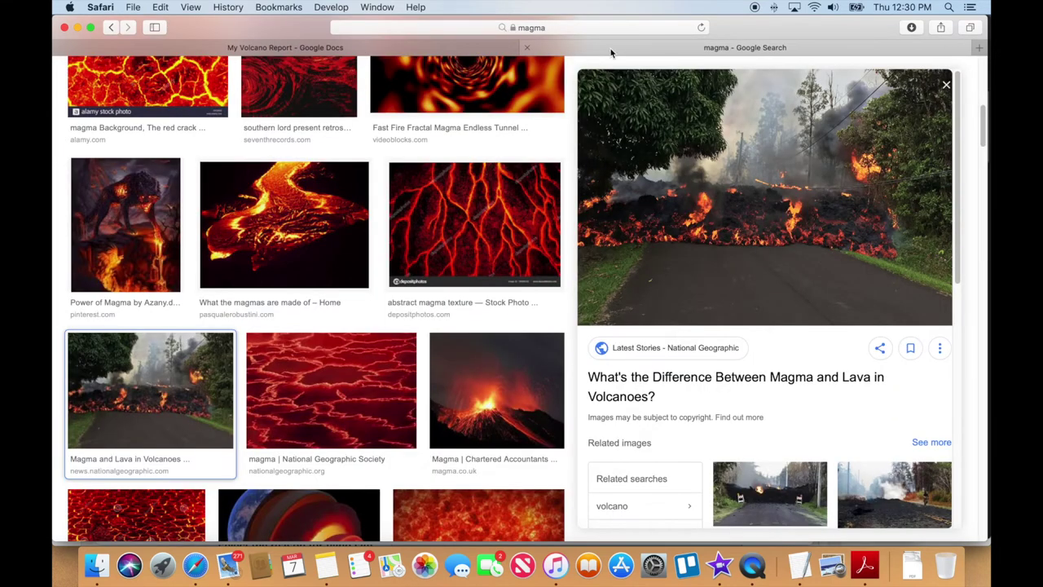
{"action": "scroll", "coordinate": [316, 326], "scroll_direction": "up", "scroll_amount": 10}
{"action": "left_click_drag", "start_coordinate": [205, 82], "coordinate": [122, 84]}
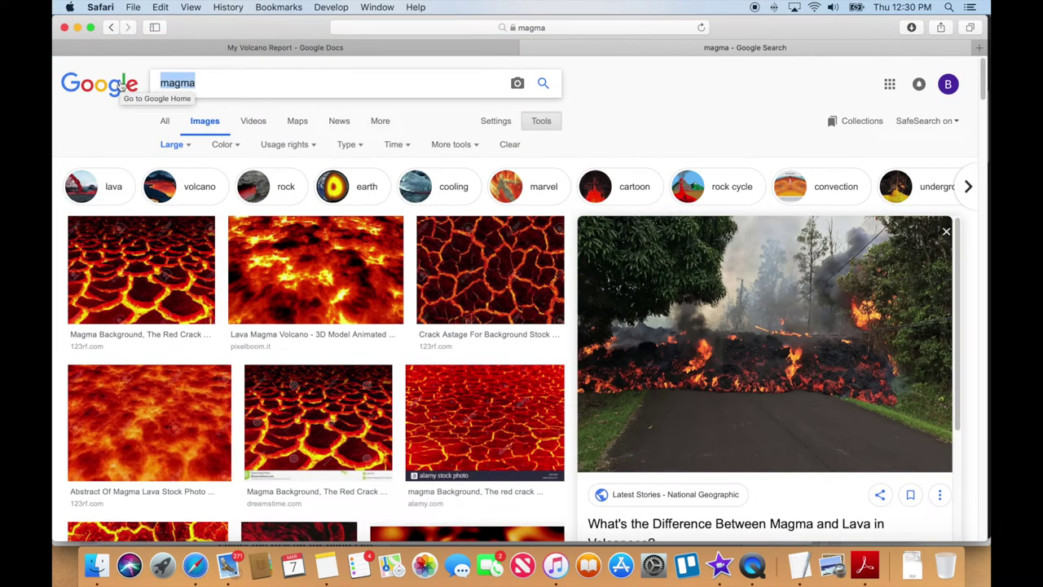
{"action": "type", "text": "er"}
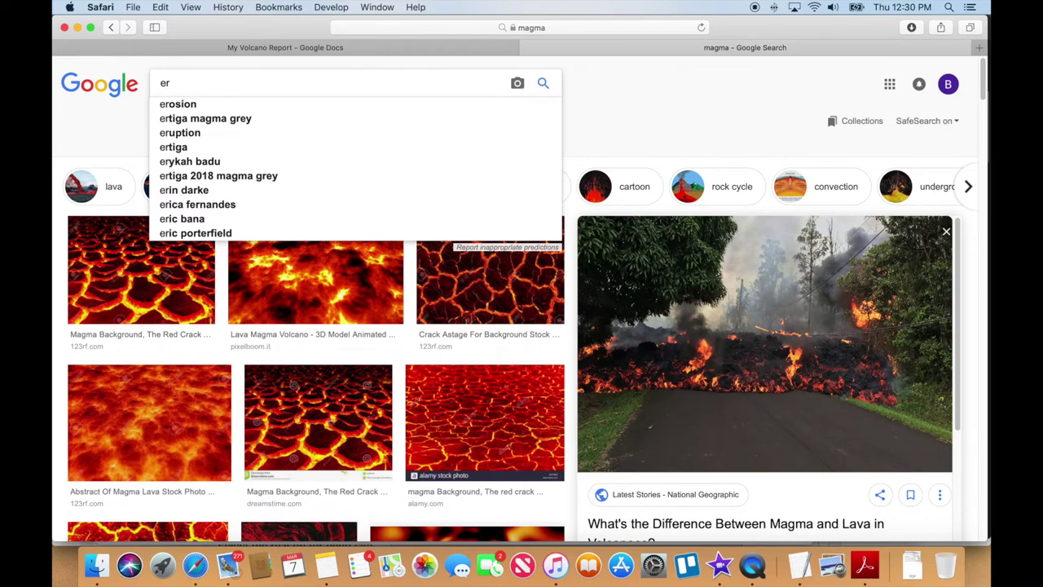
{"action": "type", "text": "uptin"}
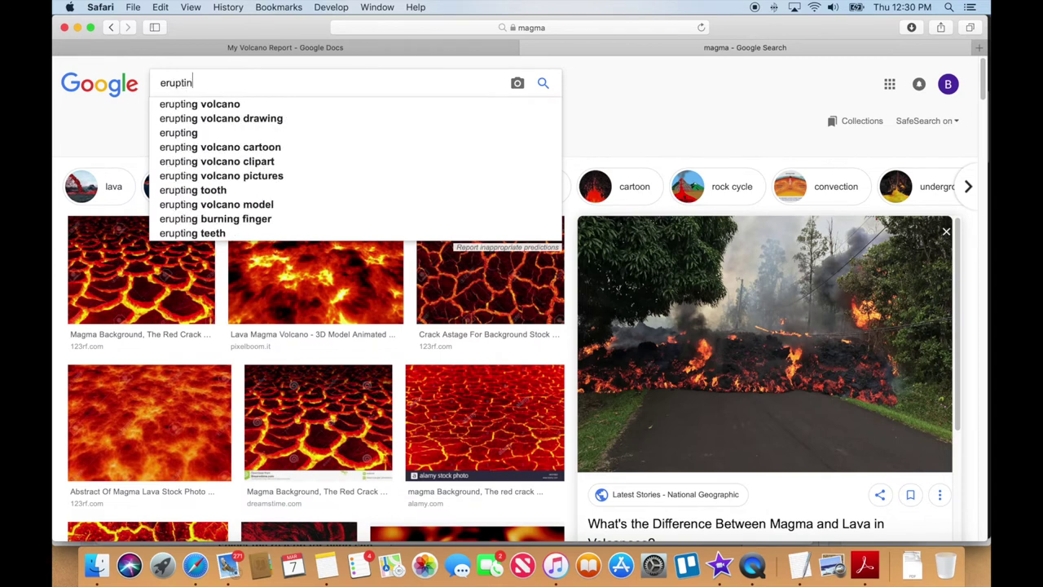
{"action": "key", "text": "Down"}
{"action": "type", "text": "sa"}
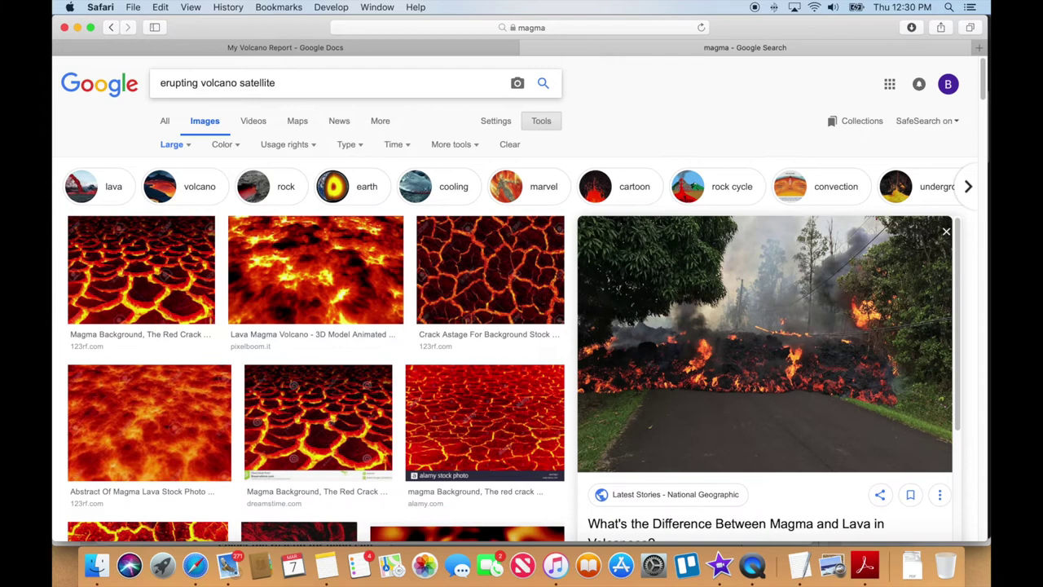
{"action": "key", "text": "Return"}
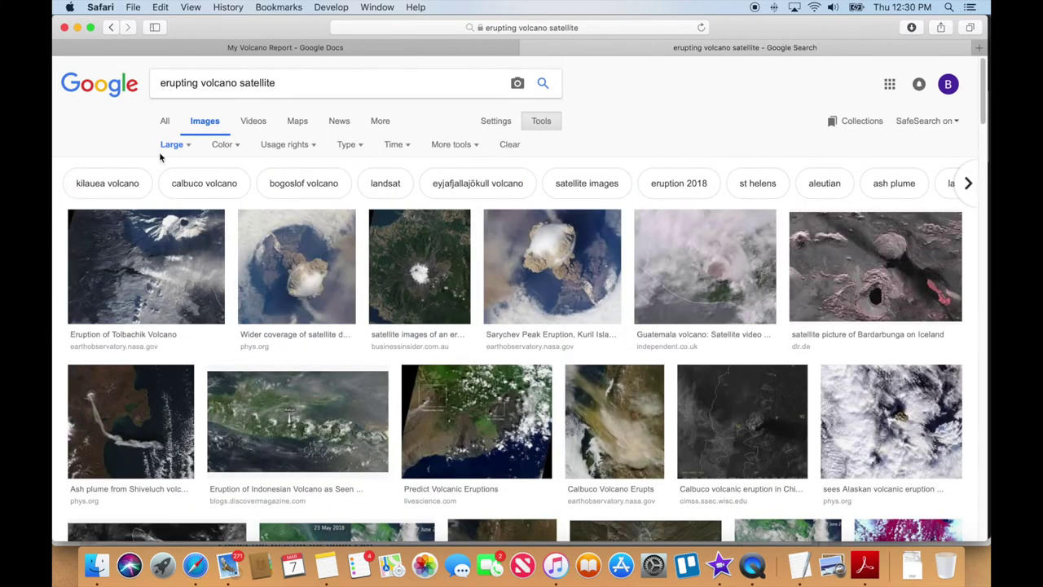
- Preview the satellite results in turn: Tolbachik, Shiveluch ash plume, Kilauea, and Predict Volcanic Eruptions
{"action": "left_click", "coordinate": [160, 247]}
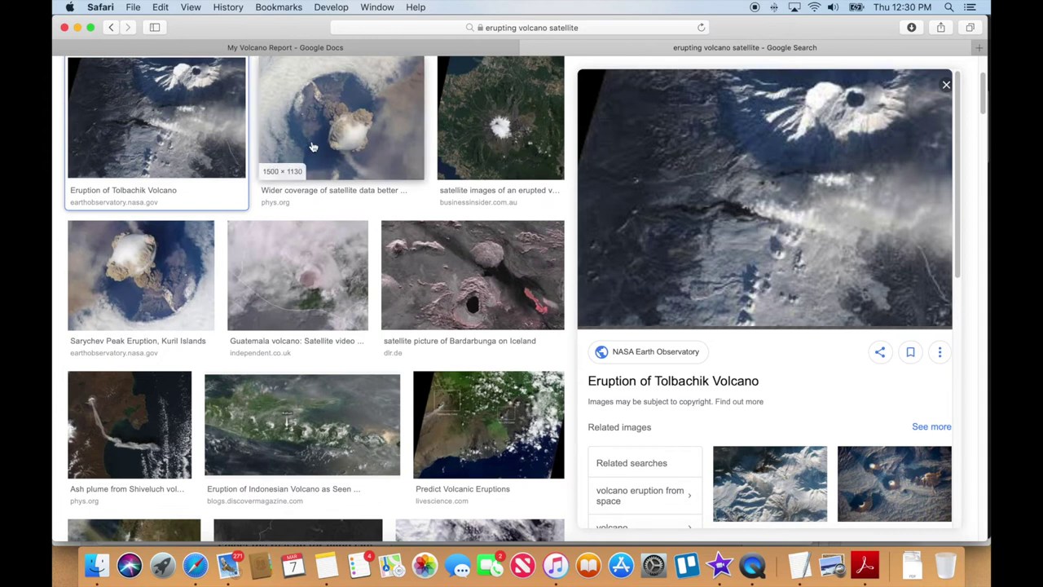
{"action": "key", "text": "Right"}
{"action": "key", "text": "Right"}
{"action": "key", "text": "Right"}
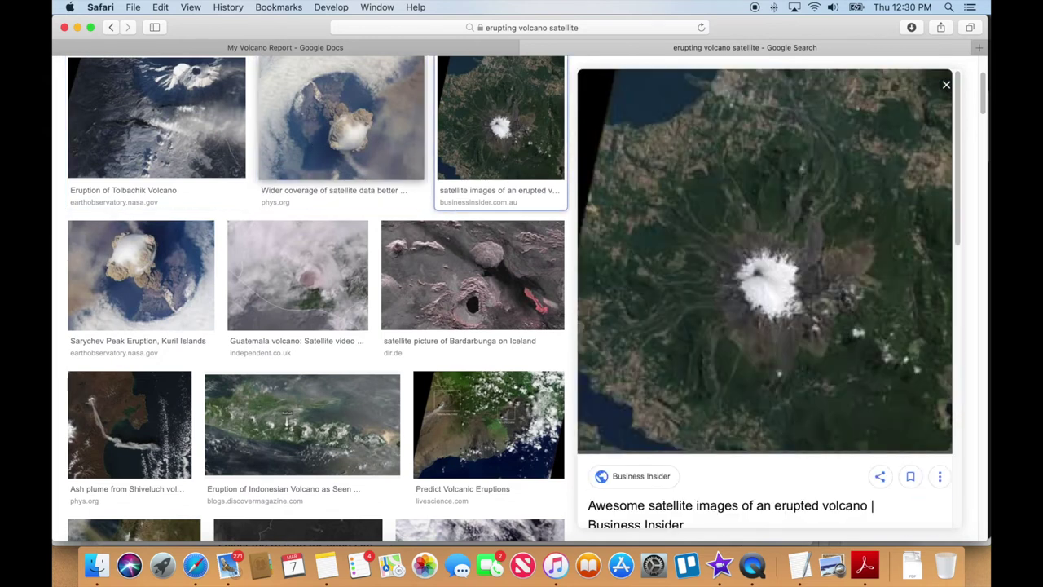
{"action": "key", "text": "Right"}
{"action": "key", "text": "Right"}
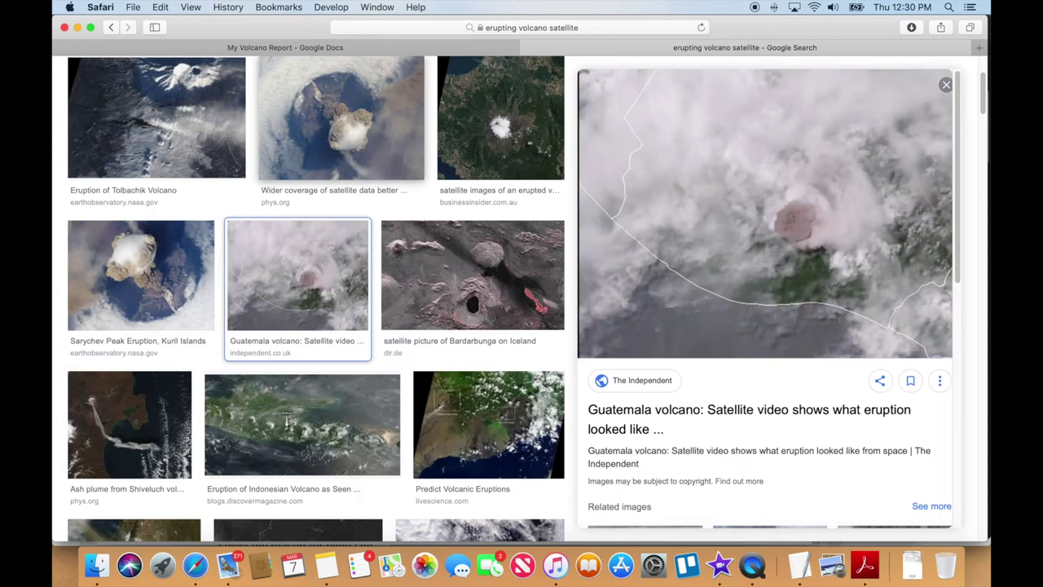
{"action": "key", "text": "Right"}
{"action": "key", "text": "Right"}
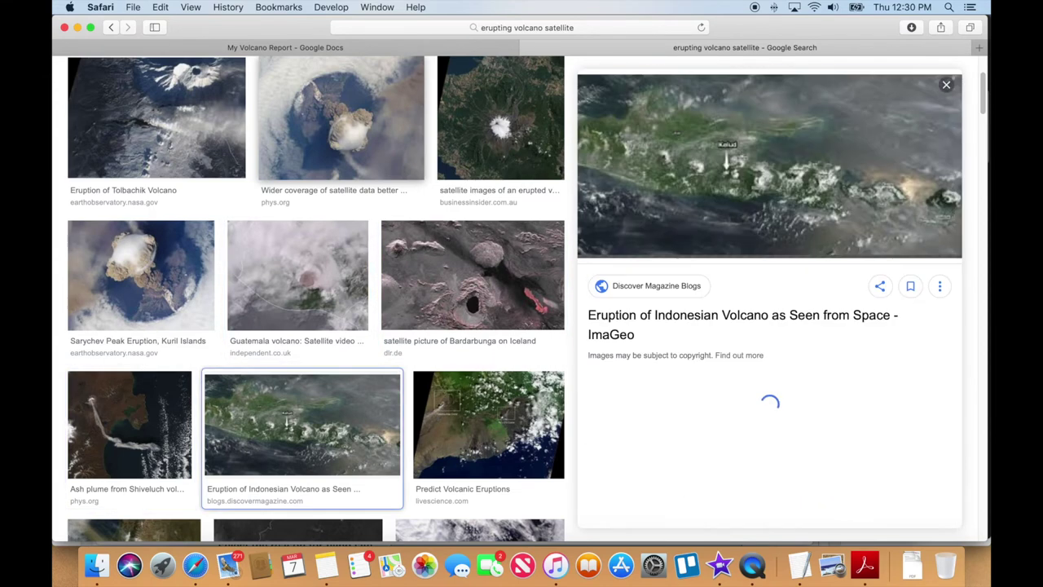
{"action": "key", "text": "Left"}
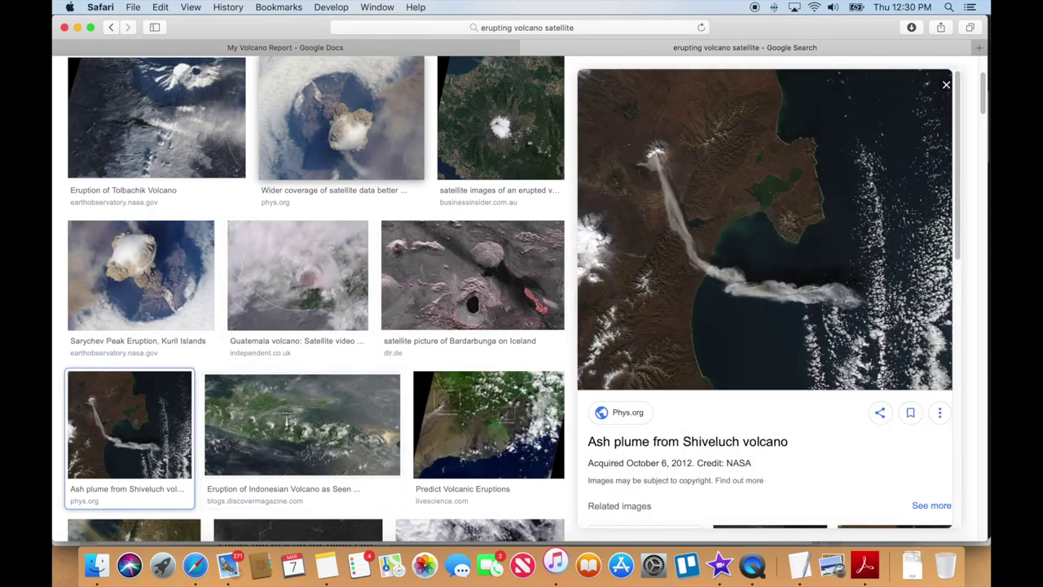
{"action": "key", "text": "Right"}
{"action": "key", "text": "Right"}
{"action": "key", "text": "Right"}
{"action": "key", "text": "Right"}
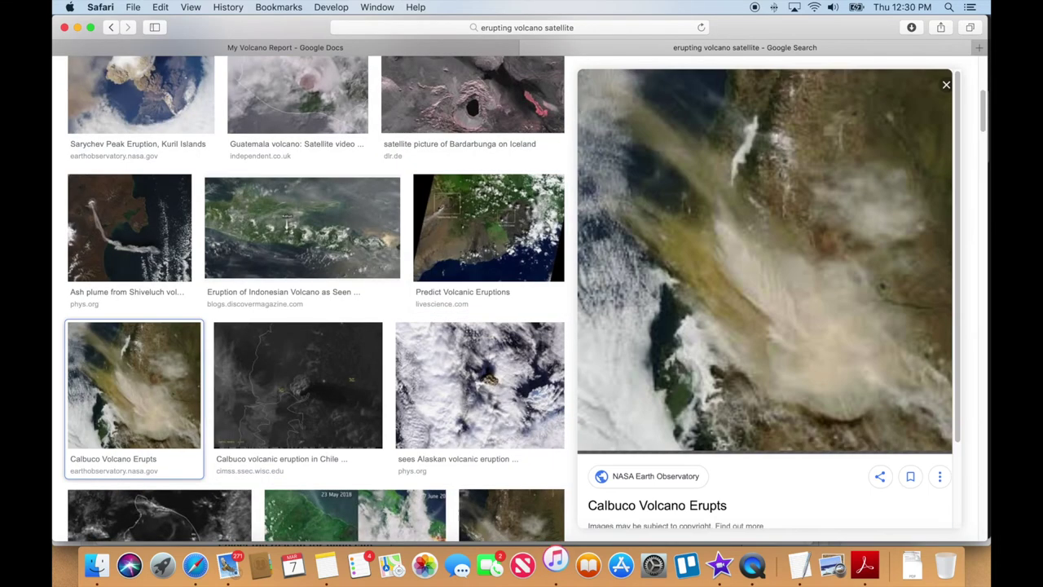
{"action": "key", "text": "Right"}
{"action": "key", "text": "Right"}
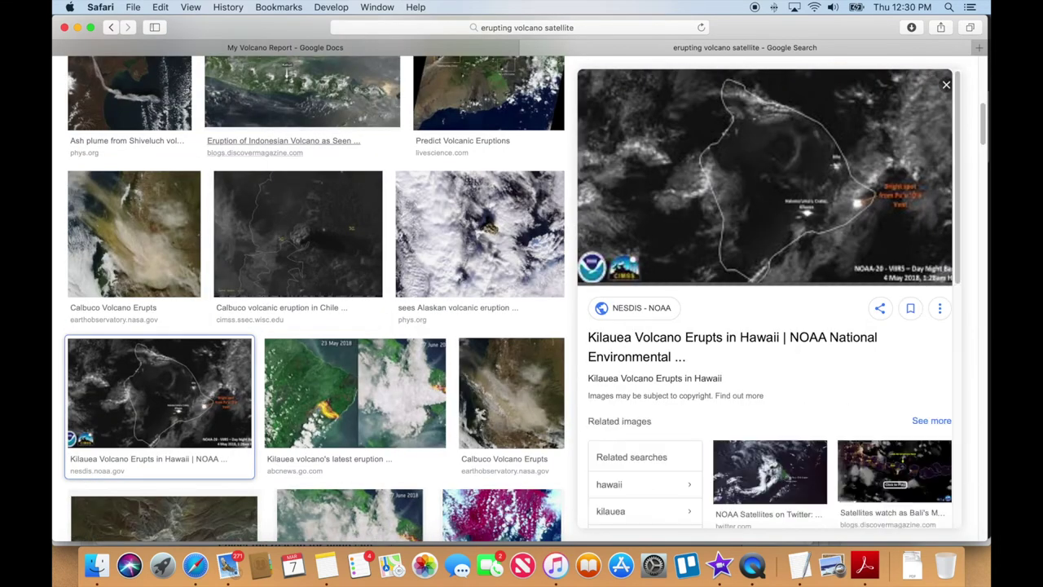
{"action": "key", "text": "Left"}
{"action": "key", "text": "Left"}
{"action": "key", "text": "Left"}
{"action": "key", "text": "Left"}
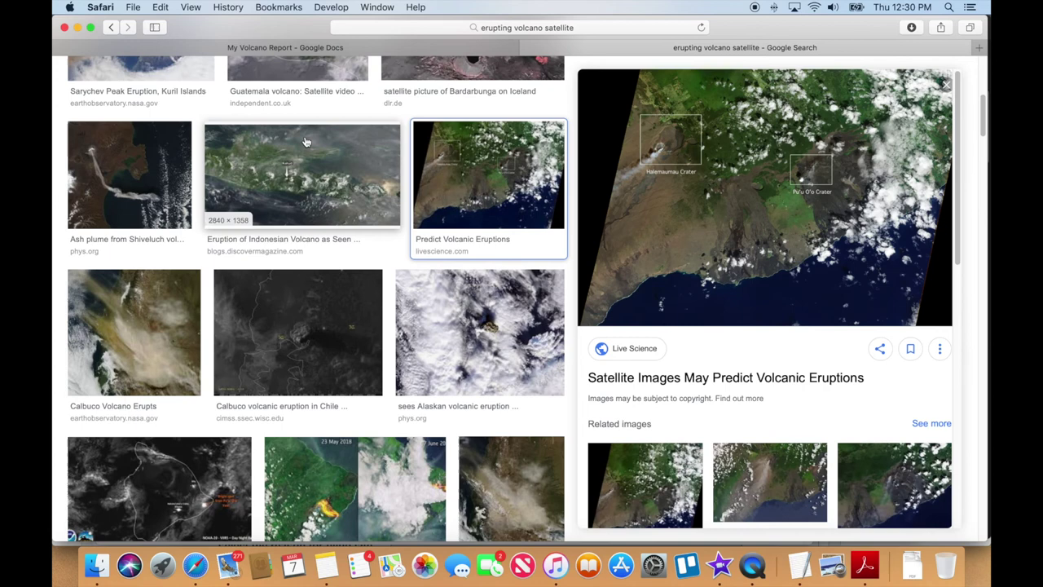
{"action": "scroll", "coordinate": [311, 184], "scroll_direction": "up", "scroll_amount": 3}
{"action": "scroll", "coordinate": [310, 184], "scroll_direction": "up", "scroll_amount": 1}
- Open the Sarychev eruption satellite photo full-size in a new tab to check its URL, then close it
{"action": "left_click", "coordinate": [346, 151]}
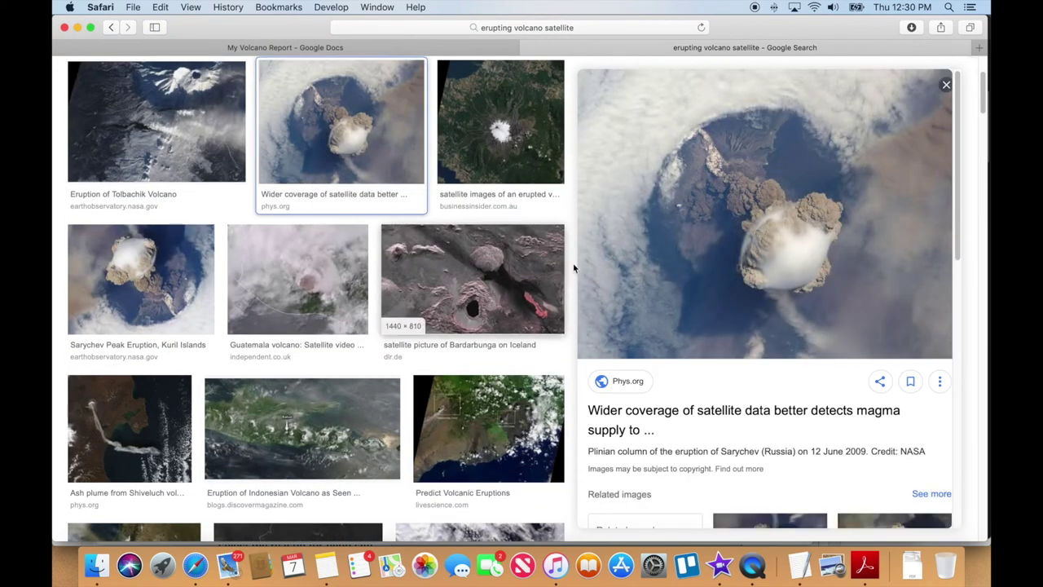
{"action": "right_click", "coordinate": [772, 246]}
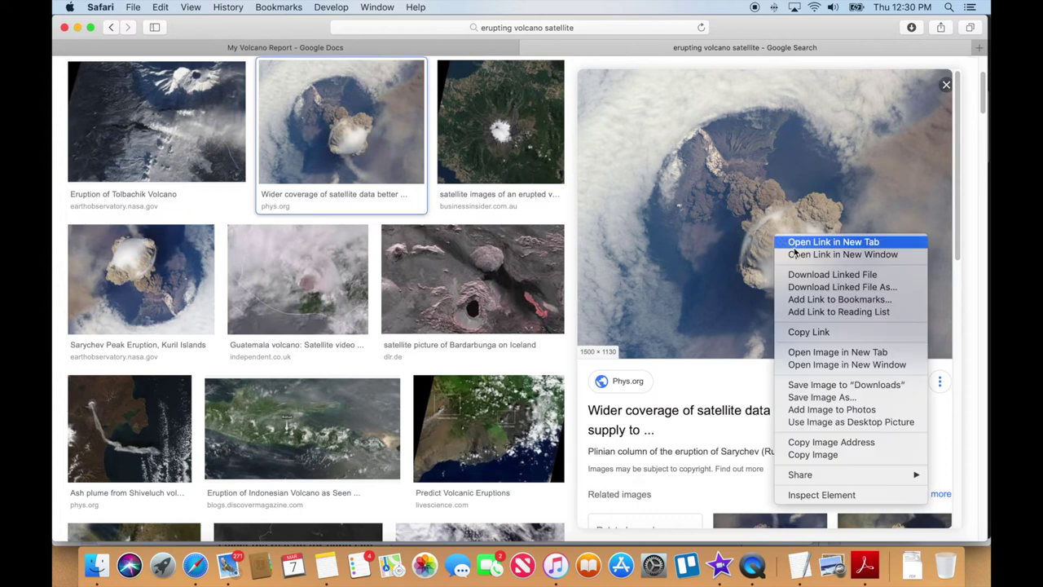
{"action": "left_click", "coordinate": [837, 352]}
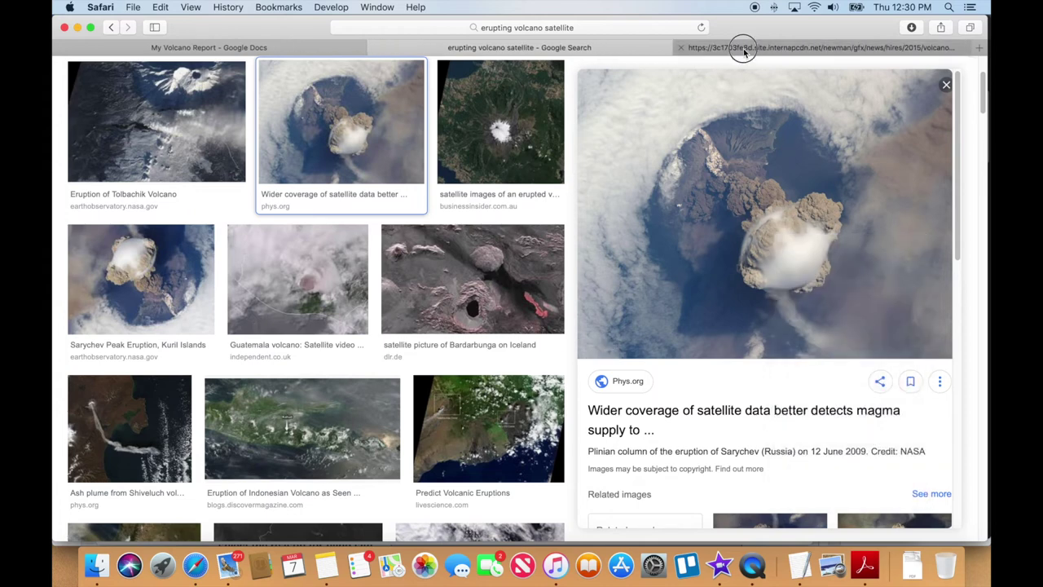
{"action": "left_click", "coordinate": [738, 47]}
{"action": "left_click", "coordinate": [597, 31]}
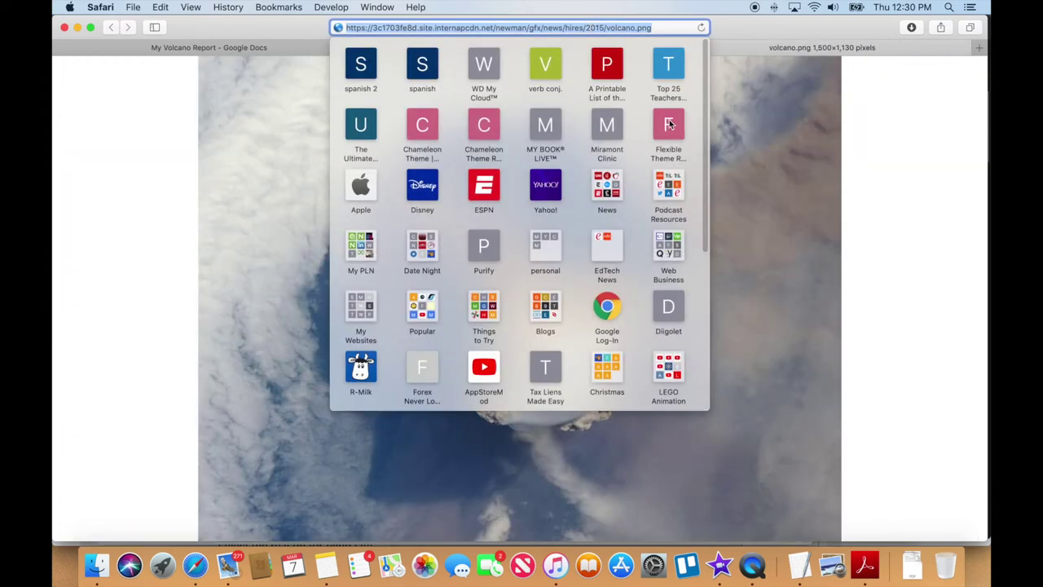
{"action": "left_click", "coordinate": [755, 92]}
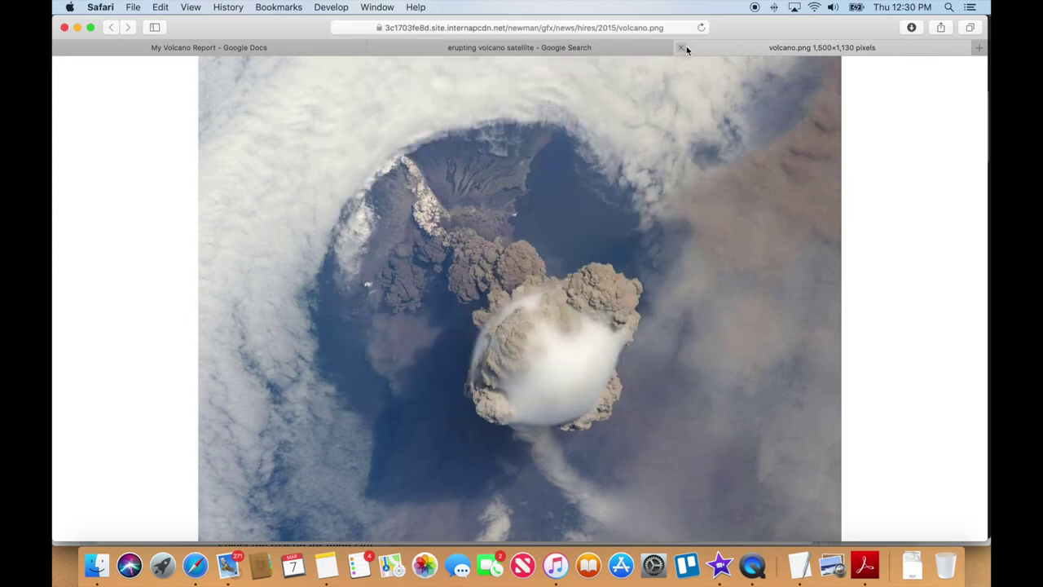
{"action": "left_click", "coordinate": [683, 47]}
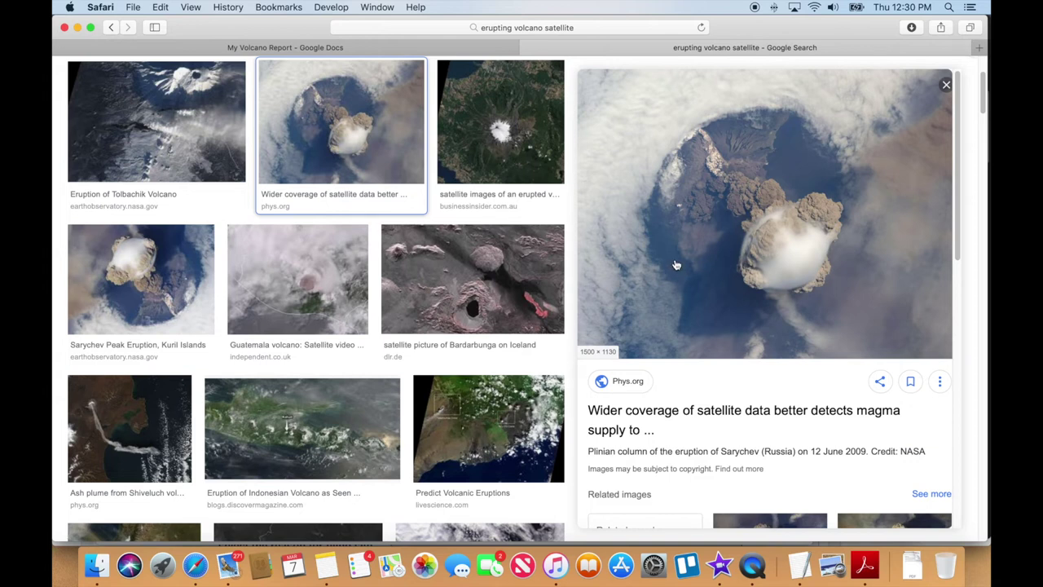
- Save the Sarychev satellite photo to Downloads and return to My Volcano Report
{"action": "right_click", "coordinate": [673, 235]}
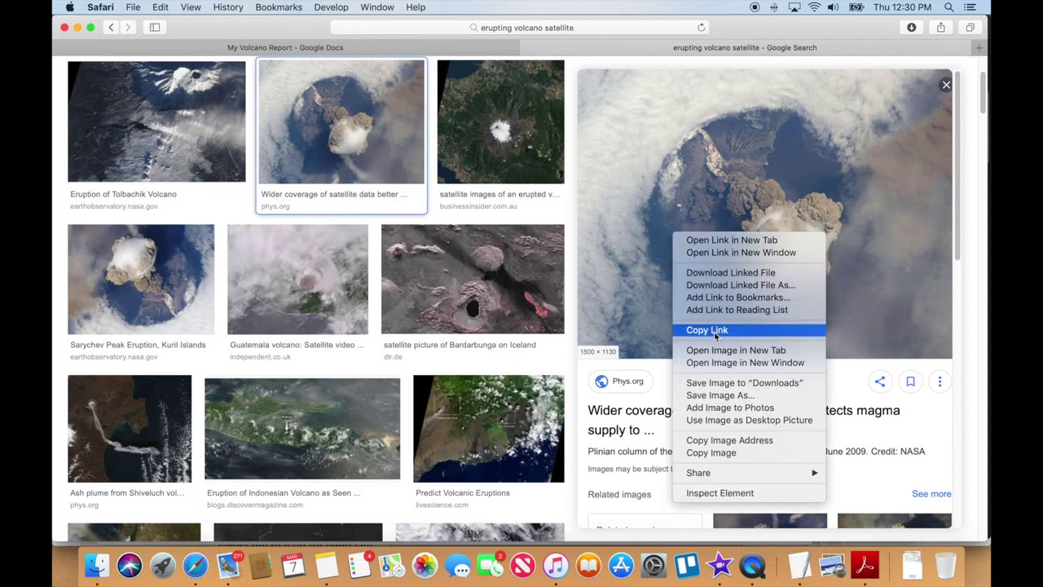
{"action": "left_click", "coordinate": [739, 383]}
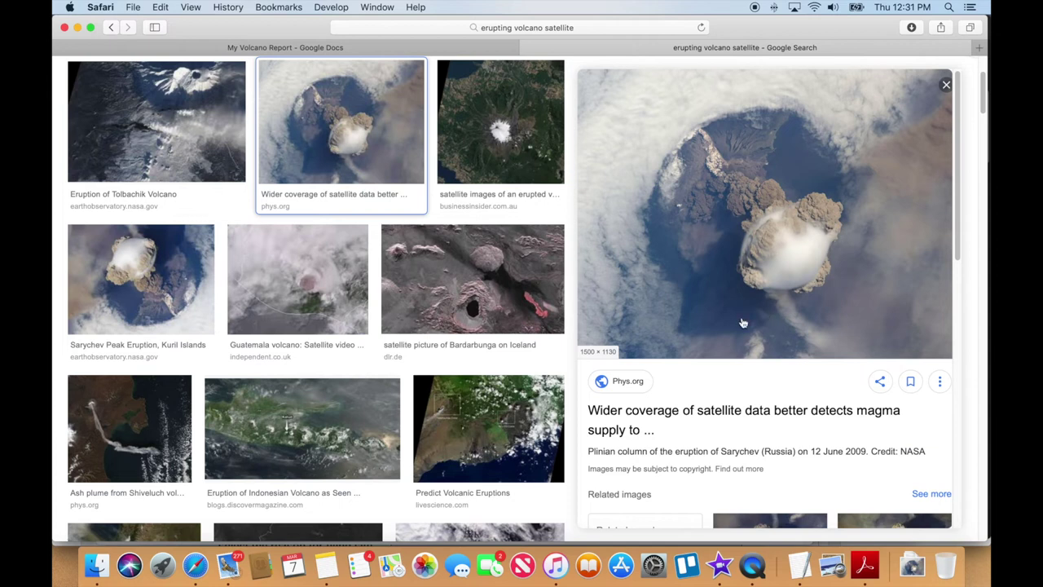
{"action": "left_click", "coordinate": [280, 47]}
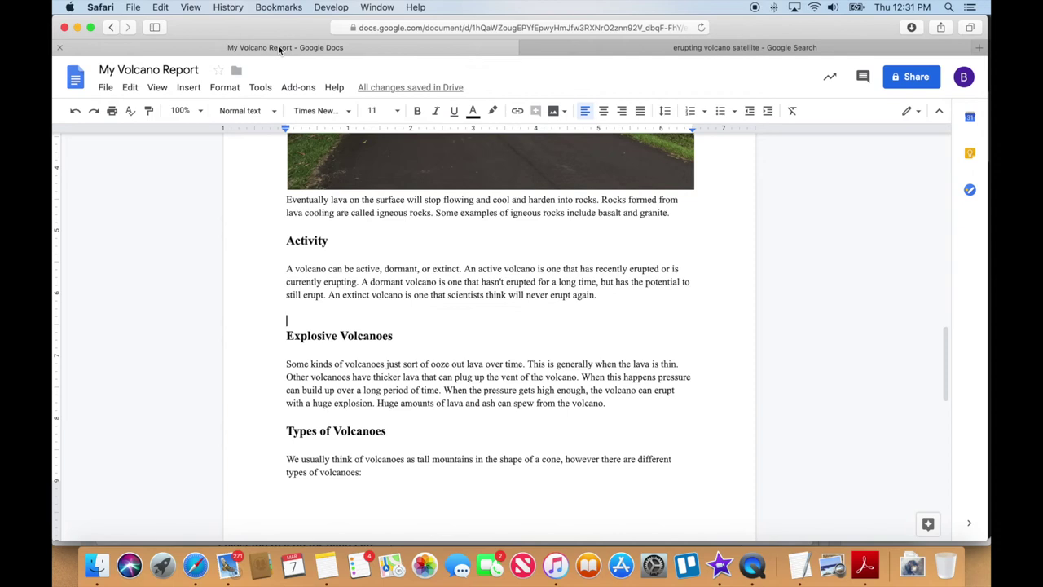
- Upload volcano.png from the computer onto the blank line above the Explosive Volcanoes heading
{"action": "left_click", "coordinate": [328, 322]}
{"action": "left_click", "coordinate": [157, 87]}
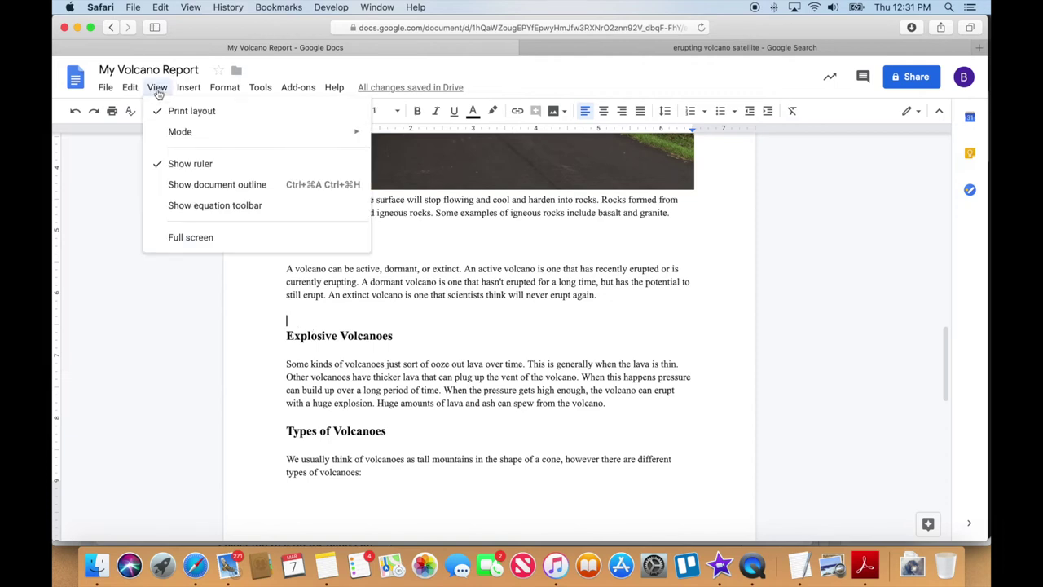
{"action": "mouse_move", "coordinate": [188, 87]}
{"action": "mouse_move", "coordinate": [245, 111]}
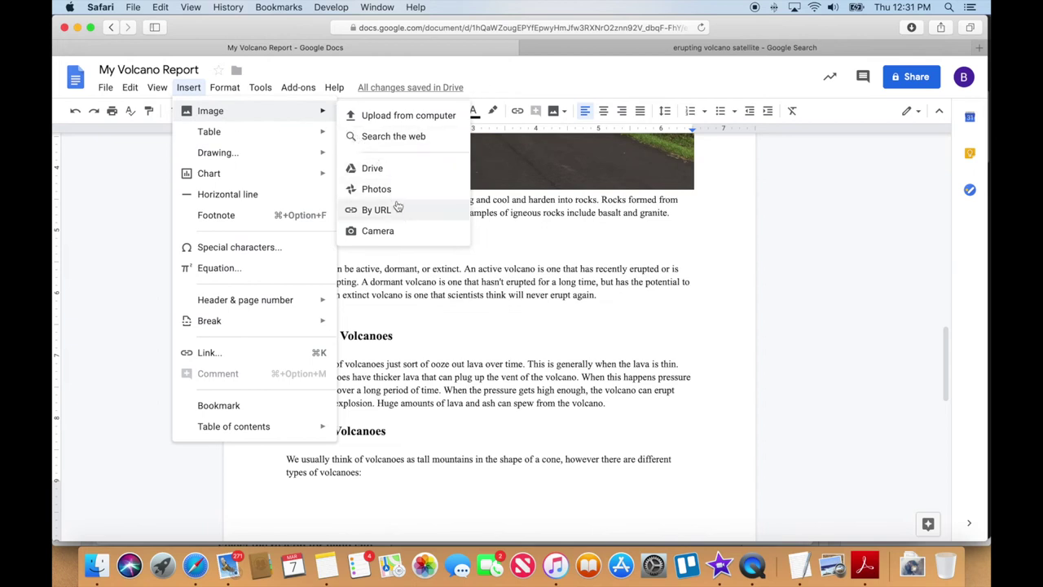
{"action": "left_click", "coordinate": [424, 115]}
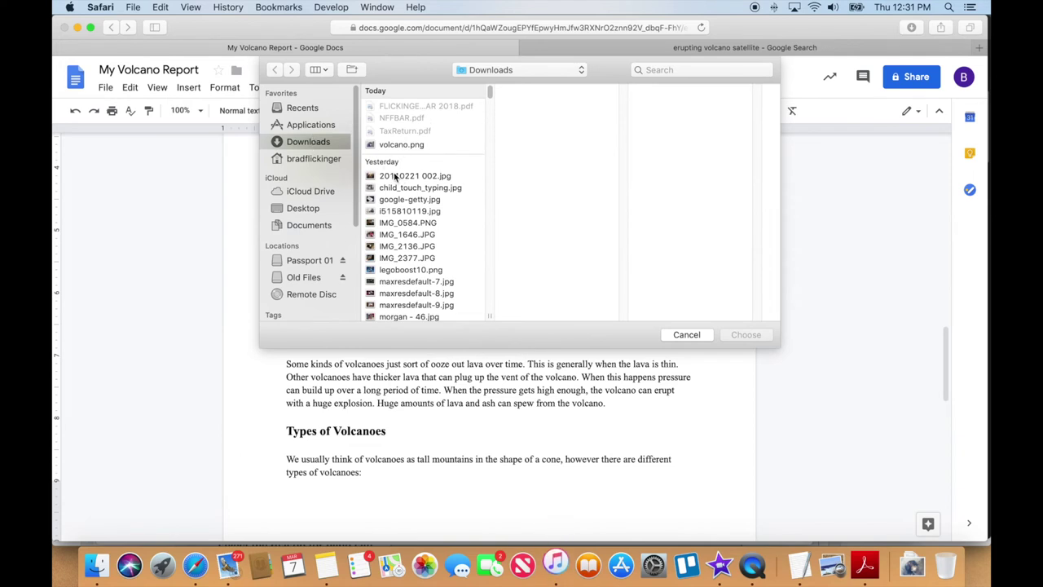
{"action": "left_click", "coordinate": [399, 145]}
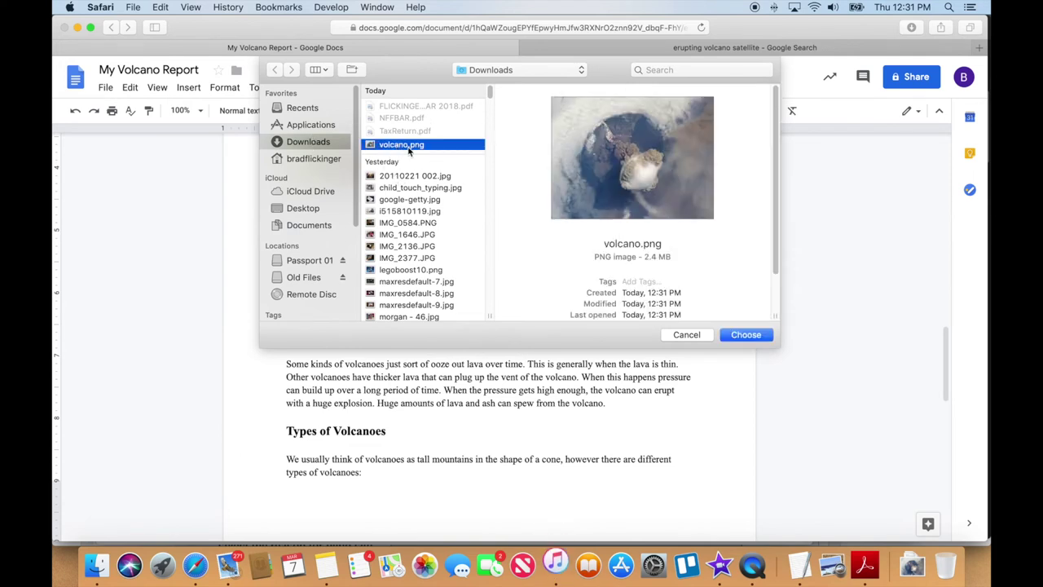
{"action": "left_click", "coordinate": [745, 335]}
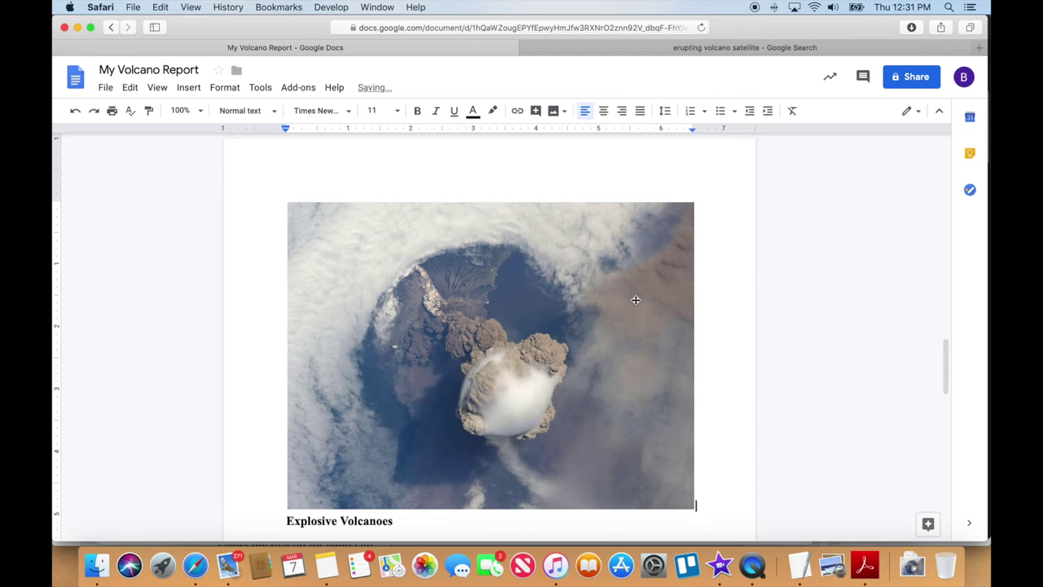
- Shrink the satellite photo to about half the page width
{"action": "scroll", "coordinate": [539, 328], "scroll_direction": "down", "scroll_amount": 2}
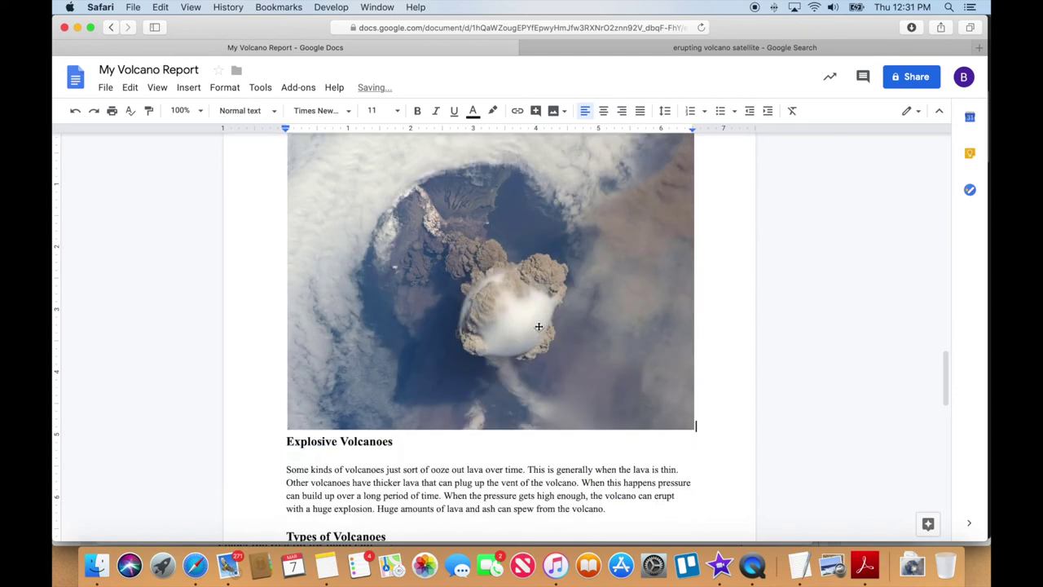
{"action": "left_click", "coordinate": [534, 318]}
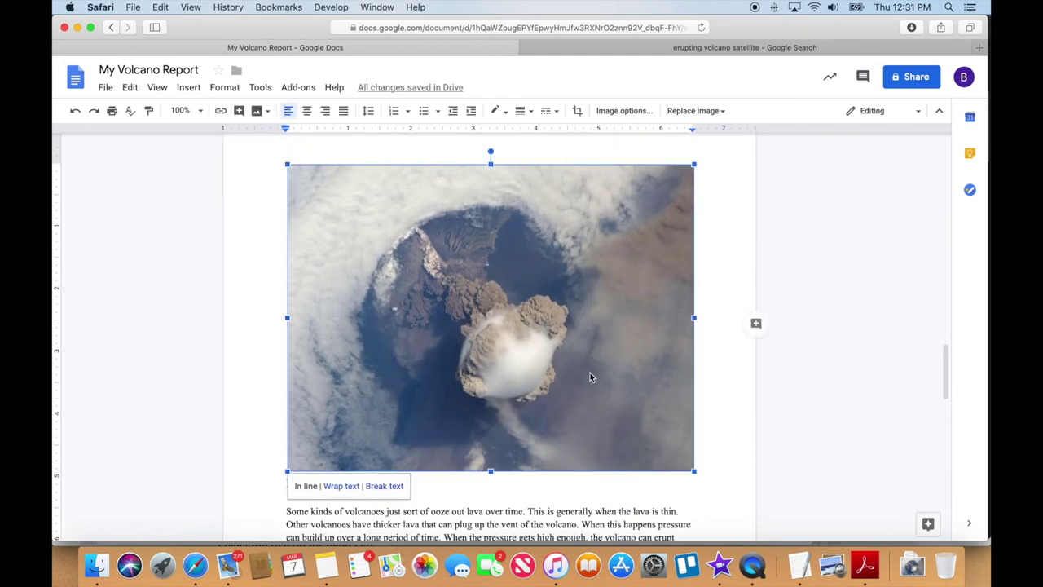
{"action": "left_click_drag", "start_coordinate": [694, 165], "coordinate": [490, 300]}
- Shrink the lava photo to about half width, then fine-tune the satellite photo's size
{"action": "scroll", "coordinate": [563, 296], "scroll_direction": "up", "scroll_amount": 3}
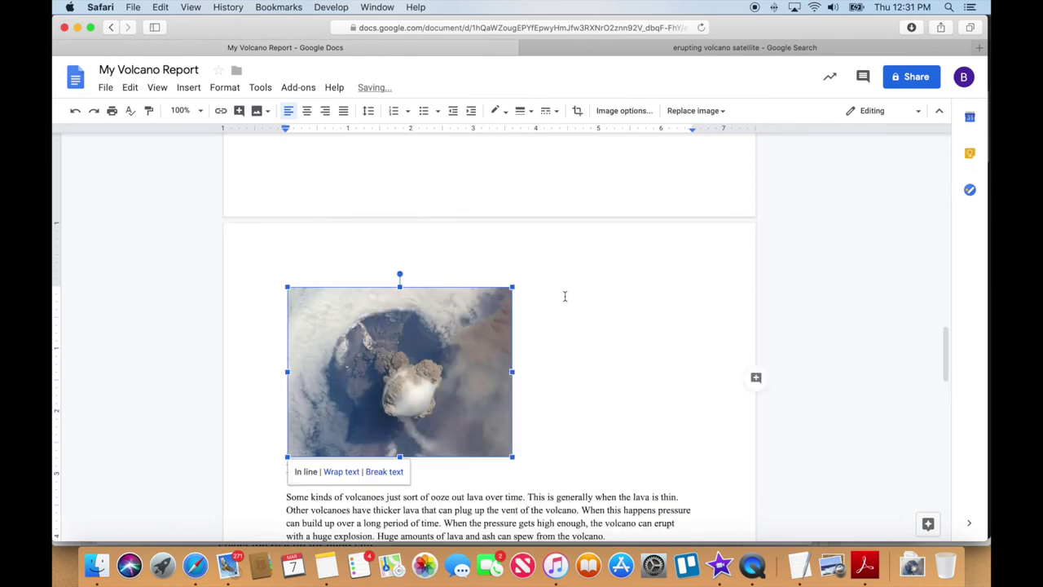
{"action": "scroll", "coordinate": [555, 275], "scroll_direction": "down", "scroll_amount": 10}
{"action": "scroll", "coordinate": [554, 275], "scroll_direction": "up", "scroll_amount": 1}
{"action": "left_click", "coordinate": [546, 272]}
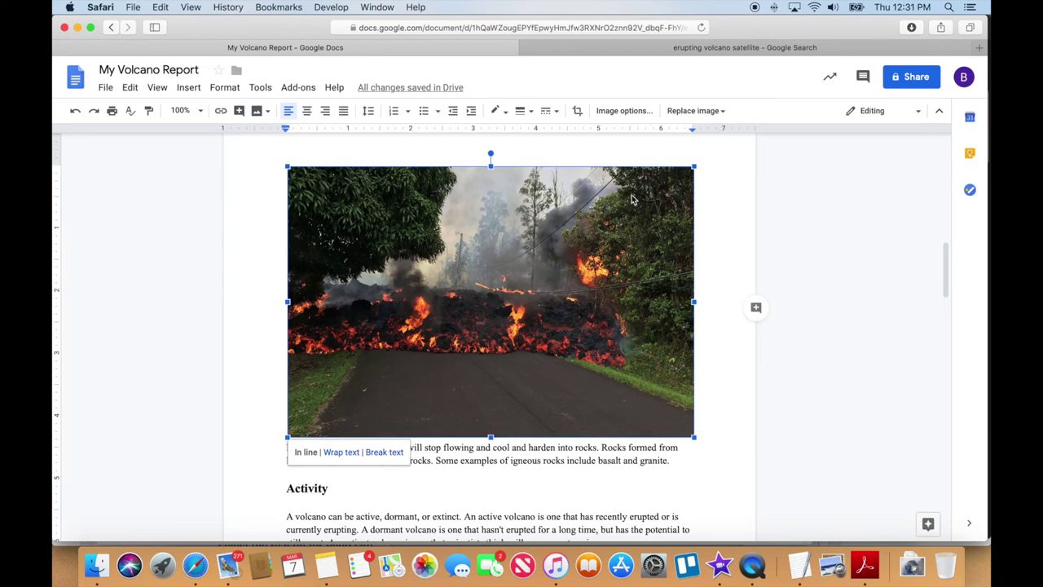
{"action": "left_click_drag", "start_coordinate": [693, 166], "coordinate": [472, 284]}
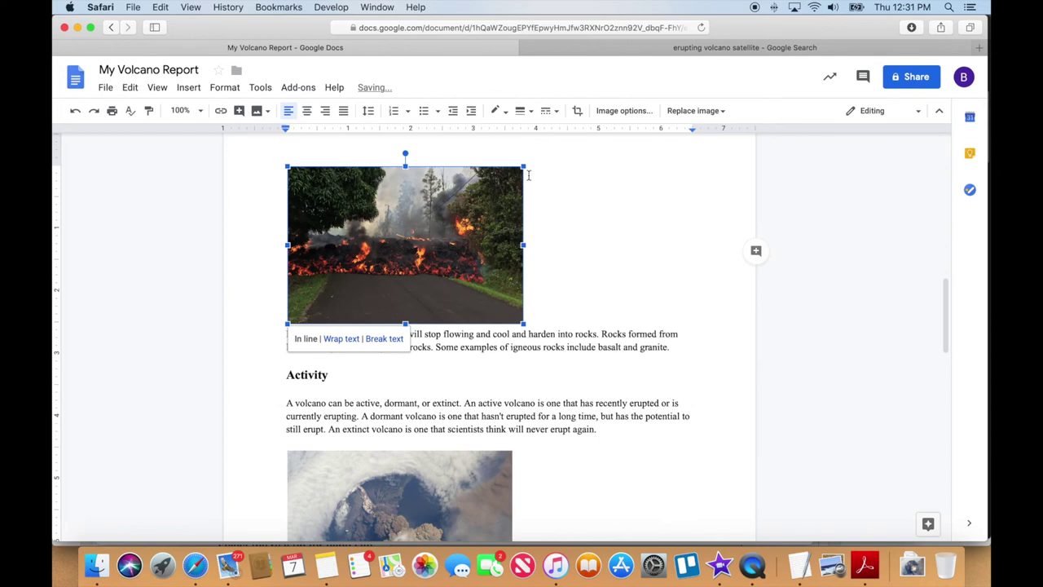
{"action": "left_click_drag", "start_coordinate": [523, 167], "coordinate": [536, 153]}
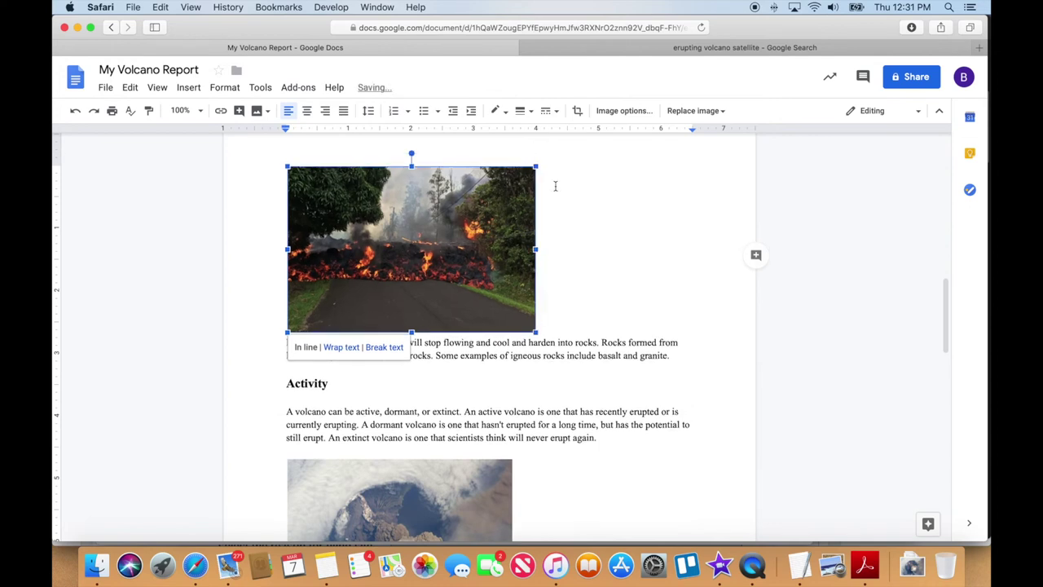
{"action": "left_click", "coordinate": [481, 490]}
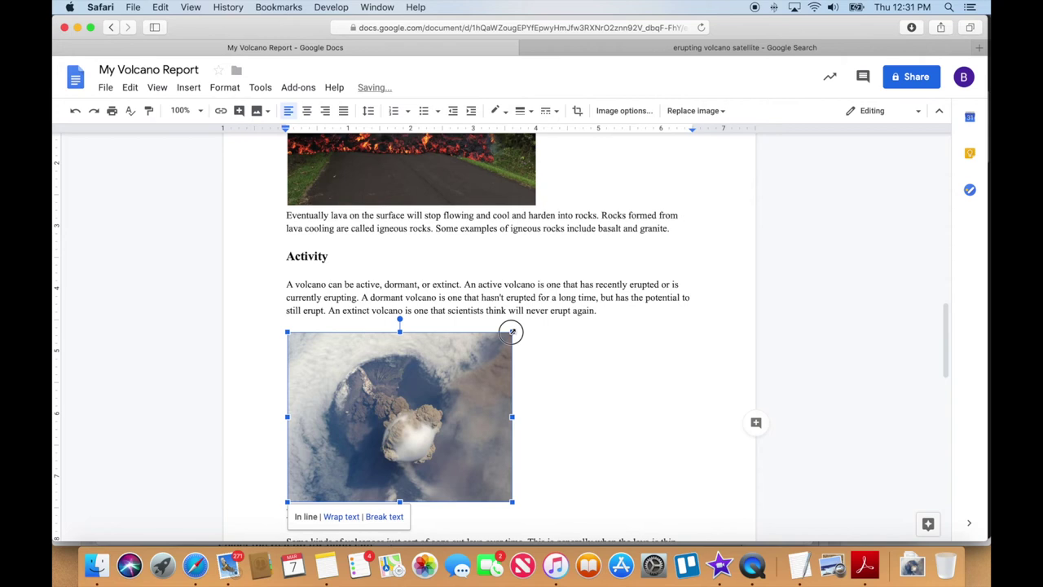
{"action": "left_click_drag", "start_coordinate": [511, 332], "coordinate": [531, 323]}
{"action": "scroll", "coordinate": [598, 318], "scroll_direction": "up", "scroll_amount": 3}
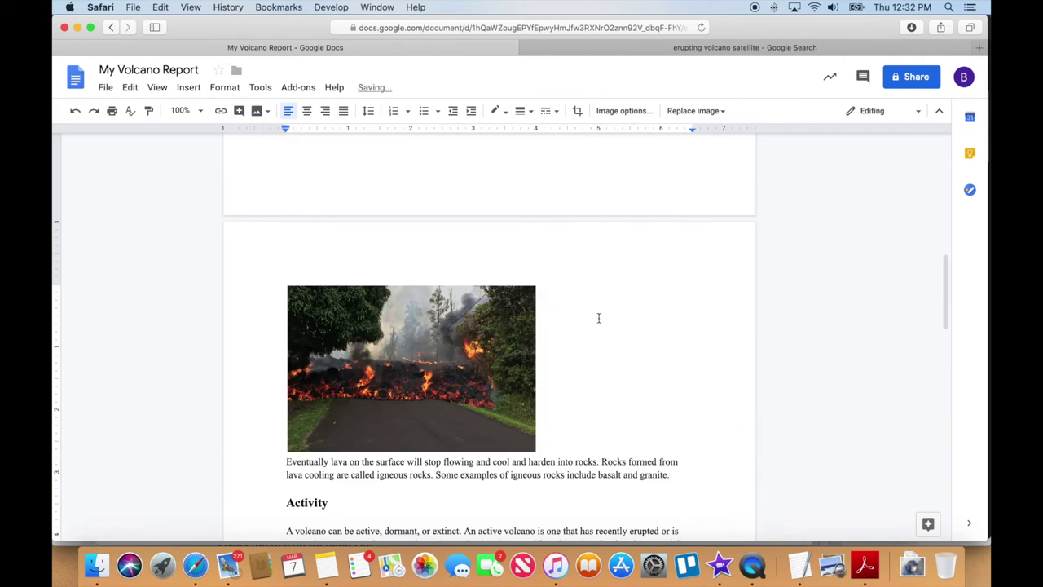
{"action": "scroll", "coordinate": [598, 318], "scroll_direction": "up", "scroll_amount": 10}
{"action": "scroll", "coordinate": [582, 310], "scroll_direction": "down", "scroll_amount": 3}
{"action": "scroll", "coordinate": [580, 311], "scroll_direction": "up", "scroll_amount": 3}
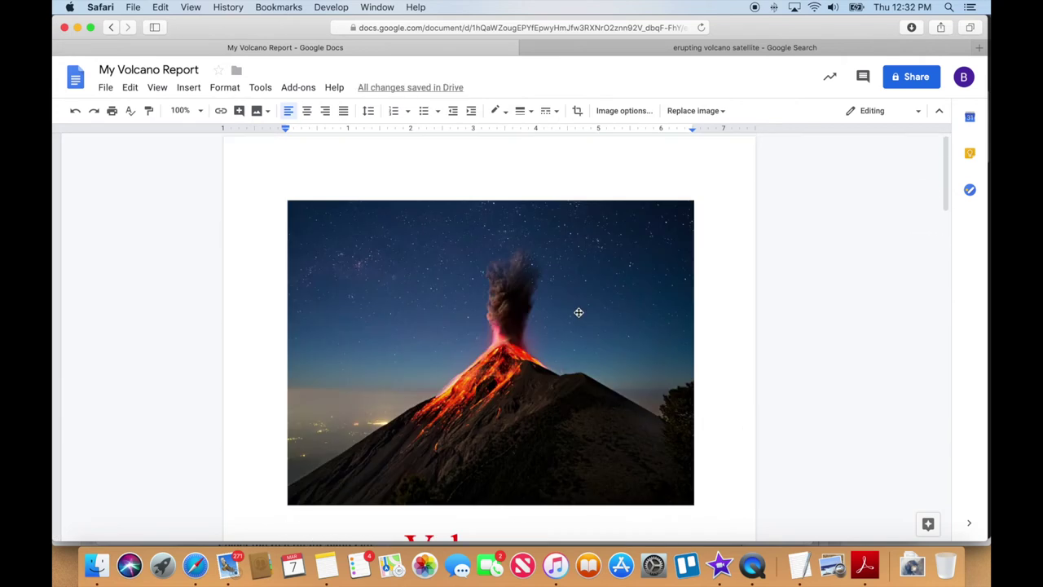
{"action": "scroll", "coordinate": [579, 312], "scroll_direction": "down", "scroll_amount": 5}
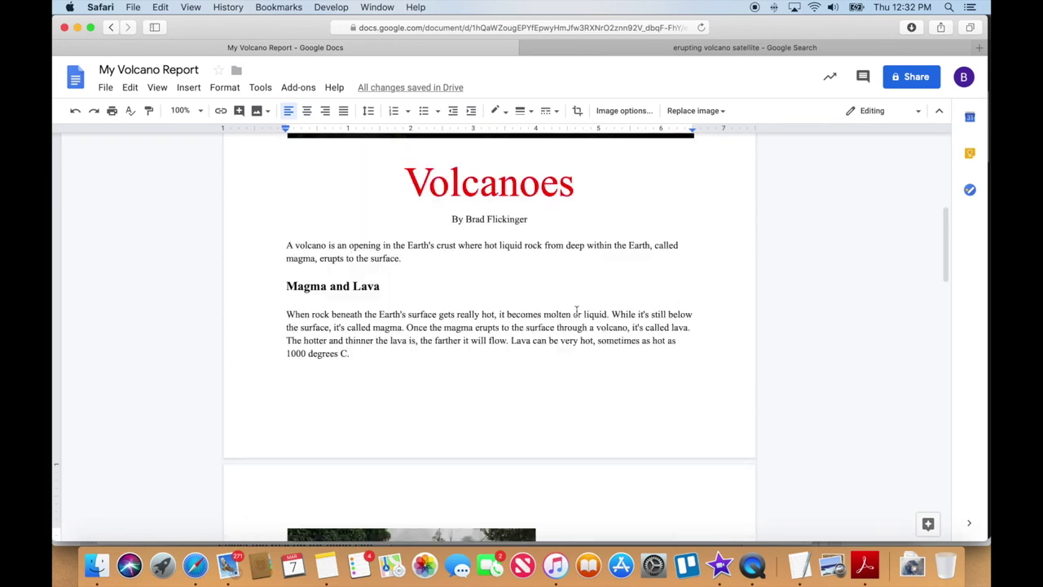
{"action": "scroll", "coordinate": [575, 311], "scroll_direction": "down", "scroll_amount": 10}
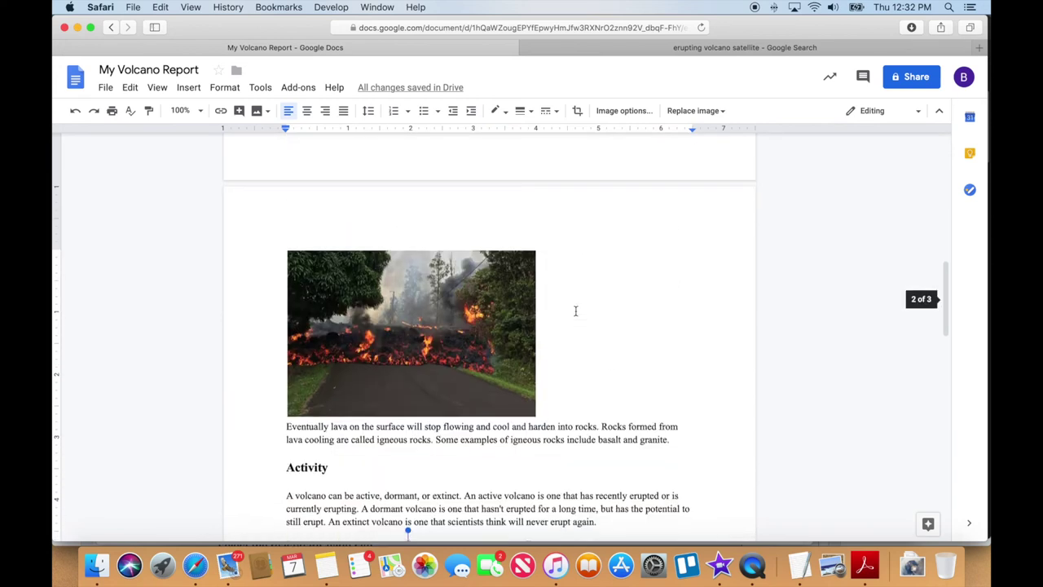
{"action": "scroll", "coordinate": [575, 311], "scroll_direction": "down", "scroll_amount": 2}
{"action": "left_click", "coordinate": [575, 311]}
{"action": "scroll", "coordinate": [572, 310], "scroll_direction": "up", "scroll_amount": 4}
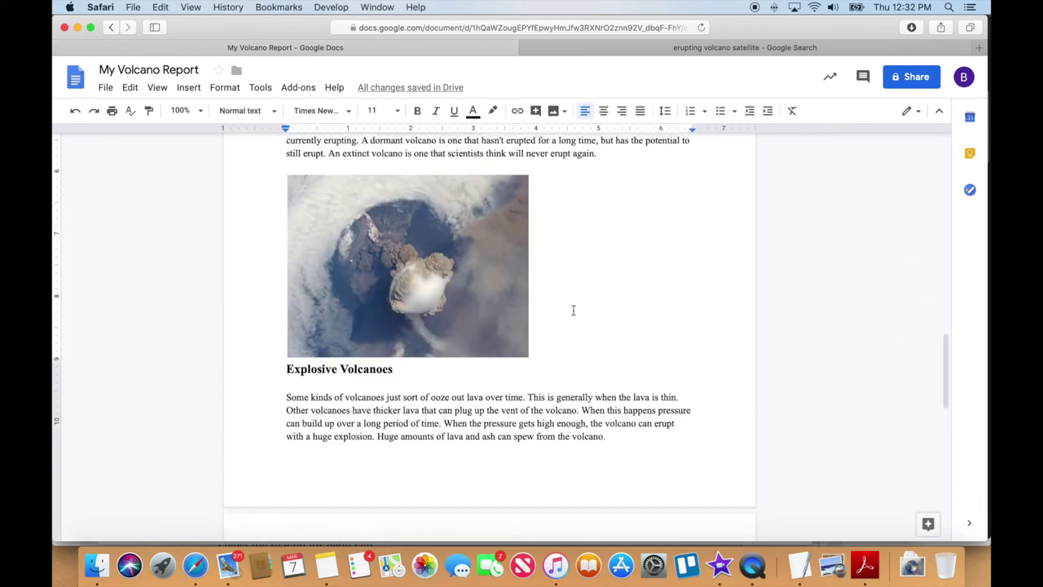
{"action": "scroll", "coordinate": [570, 310], "scroll_direction": "up", "scroll_amount": 6}
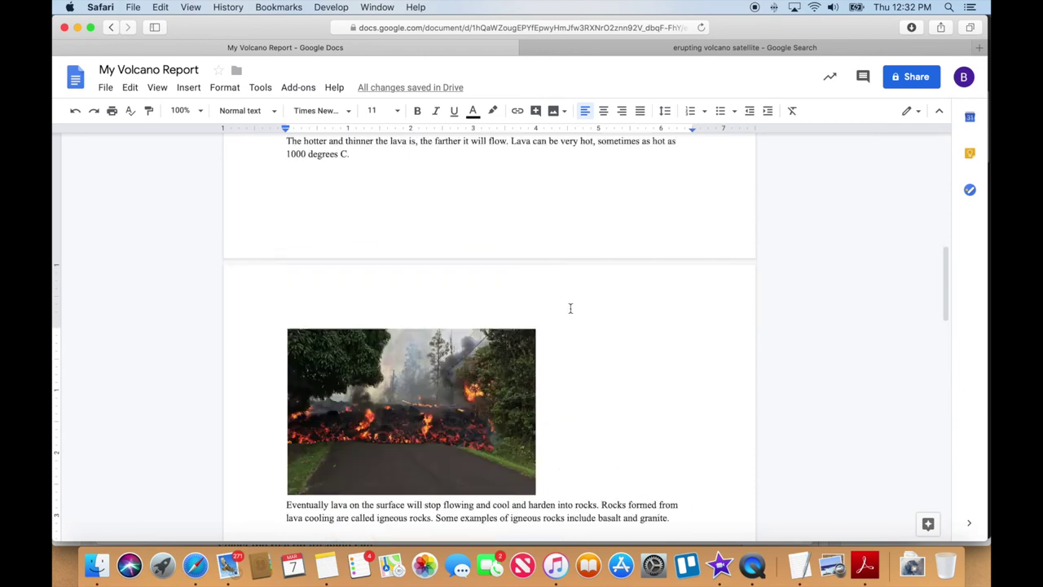
{"action": "scroll", "coordinate": [571, 308], "scroll_direction": "down", "scroll_amount": 8}
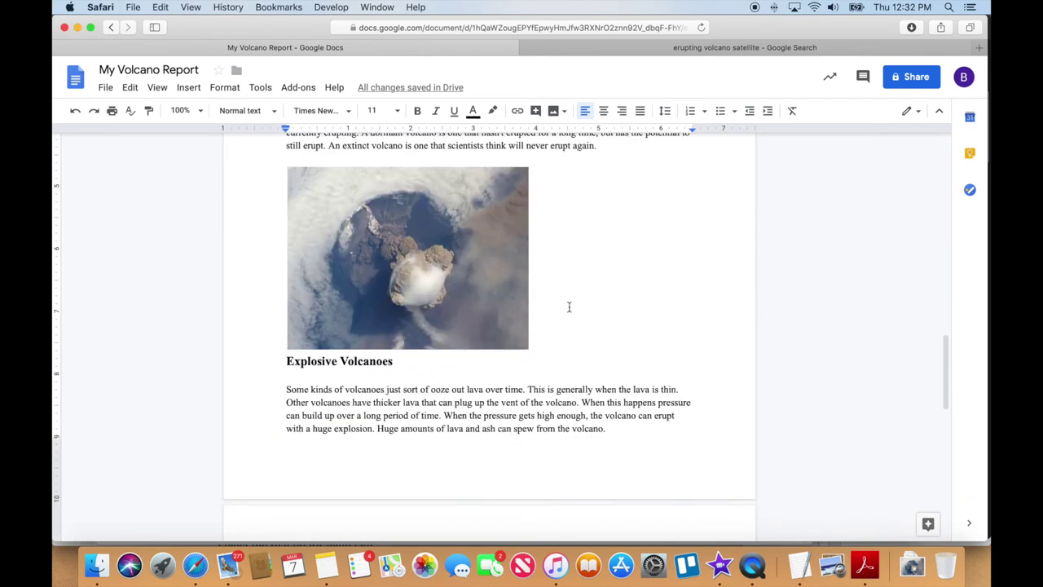
{"action": "scroll", "coordinate": [615, 229], "scroll_direction": "down", "scroll_amount": 2}
{"action": "scroll", "coordinate": [612, 228], "scroll_direction": "up", "scroll_amount": 8}
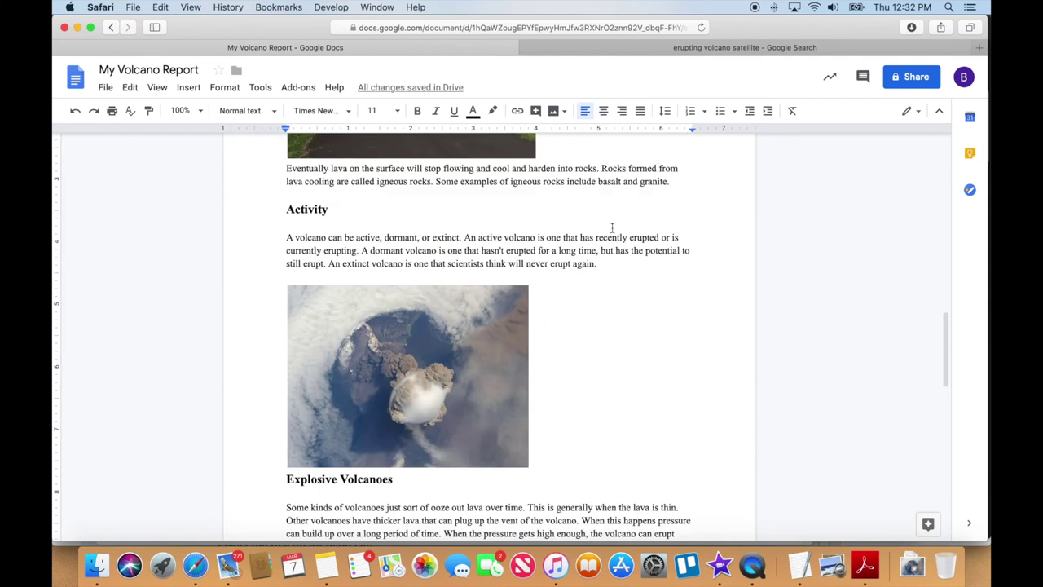
{"action": "scroll", "coordinate": [611, 230], "scroll_direction": "down", "scroll_amount": 5}
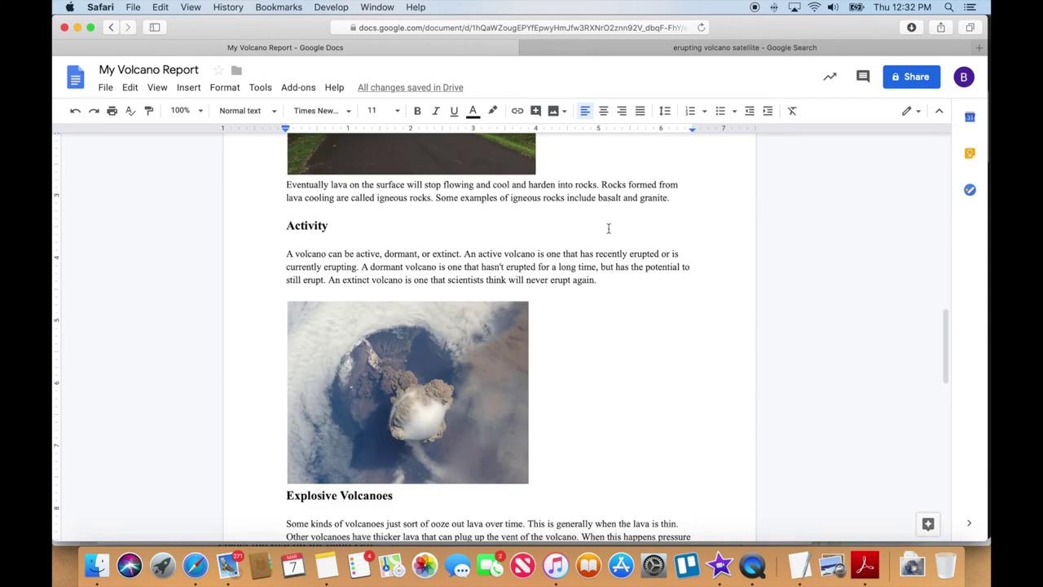
- Open the satellite eruption photo full-size, copy its URL, and return to the report's Citations
{"action": "left_click", "coordinate": [738, 47]}
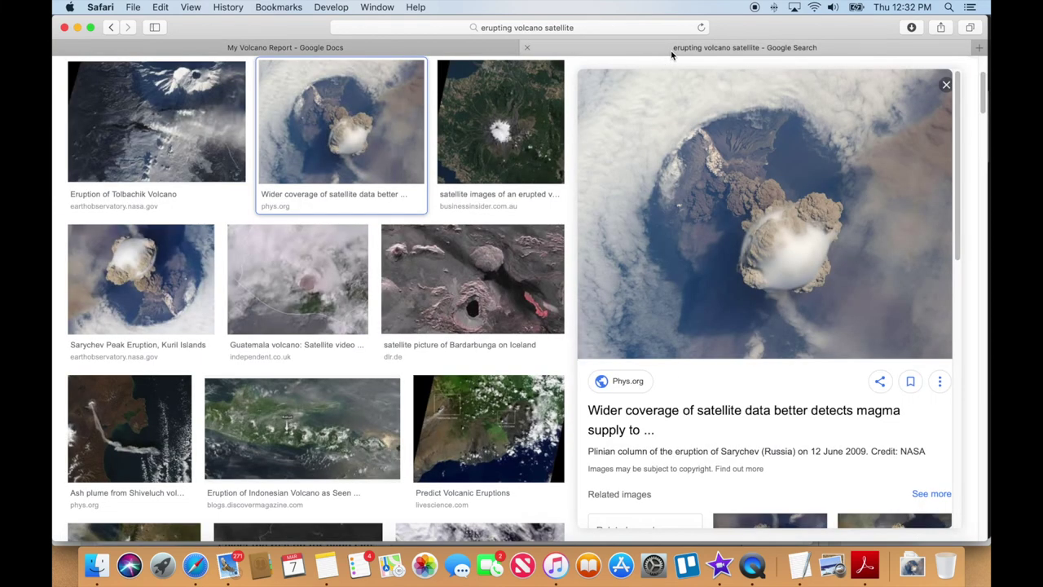
{"action": "right_click", "coordinate": [744, 269]}
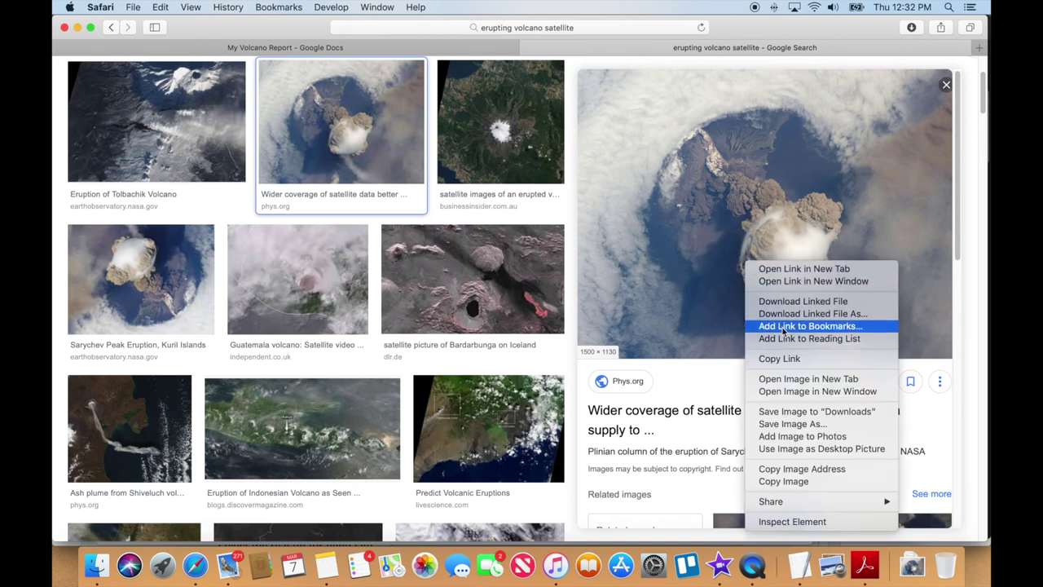
{"action": "left_click", "coordinate": [811, 378]}
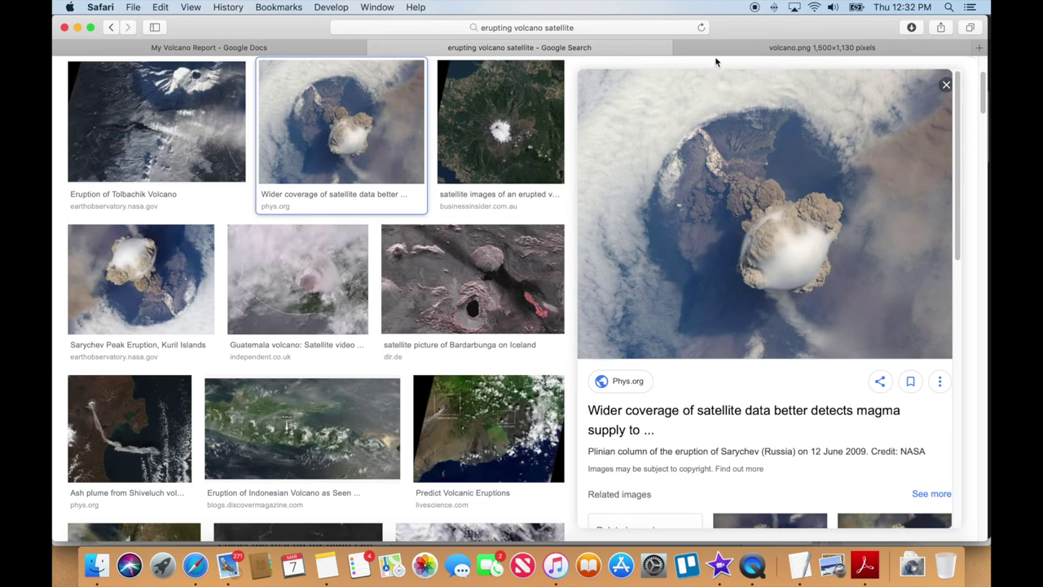
{"action": "key", "text": "ctrl+Tab"}
{"action": "left_click", "coordinate": [601, 28]}
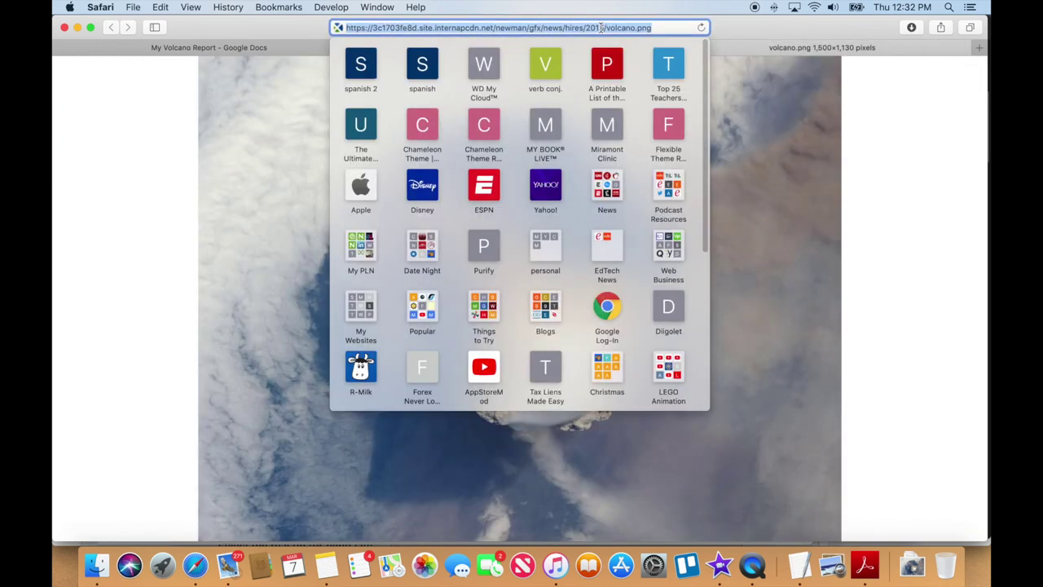
{"action": "left_click", "coordinate": [195, 49]}
{"action": "scroll", "coordinate": [341, 354], "scroll_direction": "down", "scroll_amount": 10}
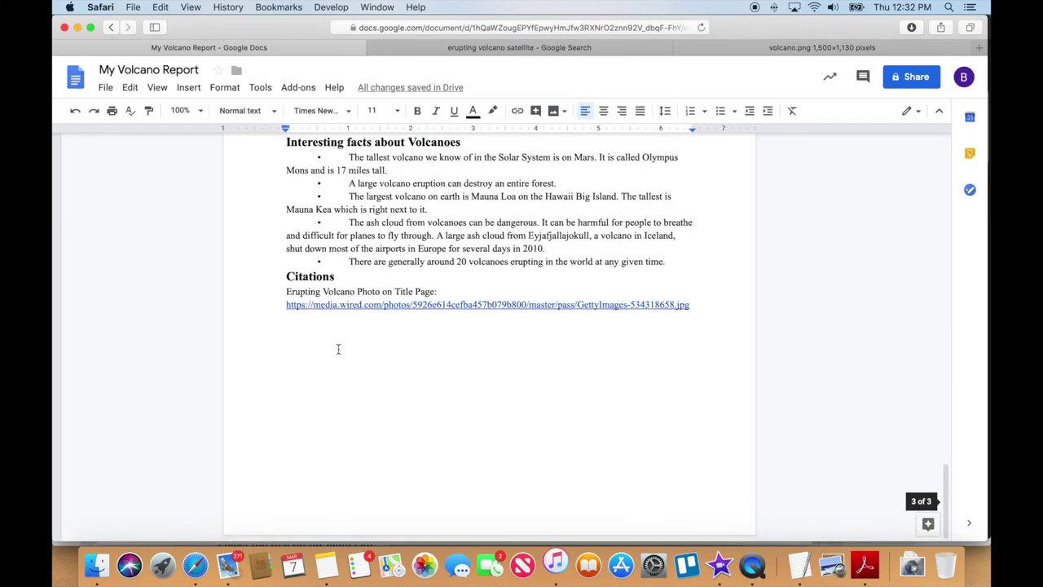
- Add the citation 'Satellite Image of Erupting Volcano:' followed by the pasted volcano.png link
{"action": "left_click", "coordinate": [329, 336]}
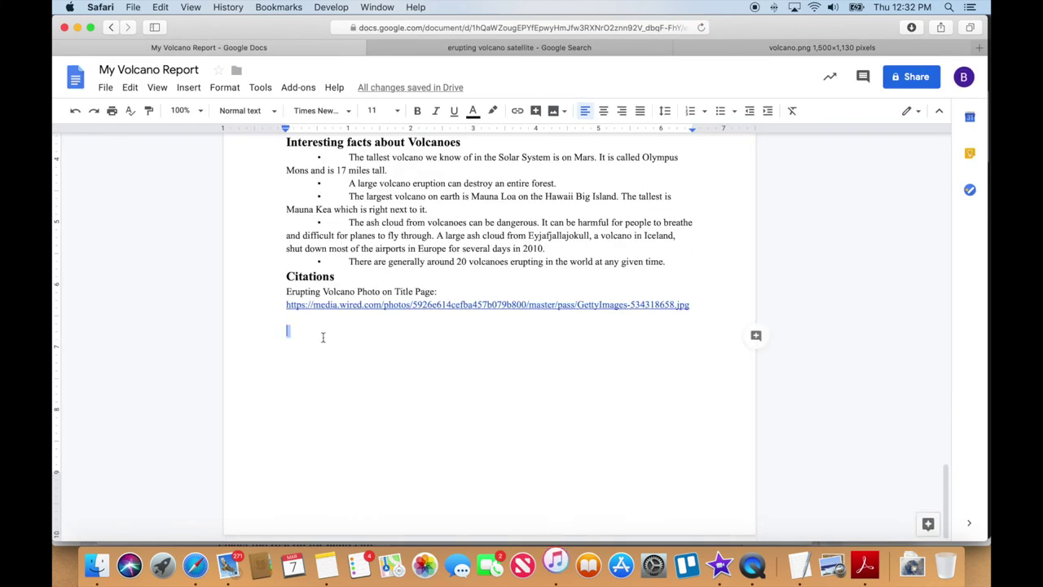
{"action": "type", "text": "Sat"}
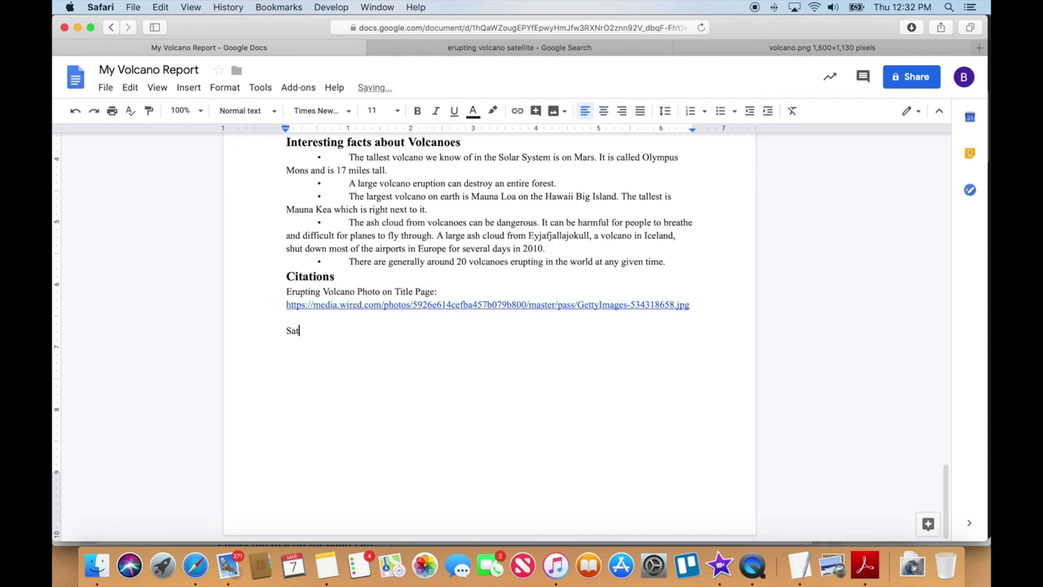
{"action": "type", "text": "ellite Image of Erupting Volcano"}
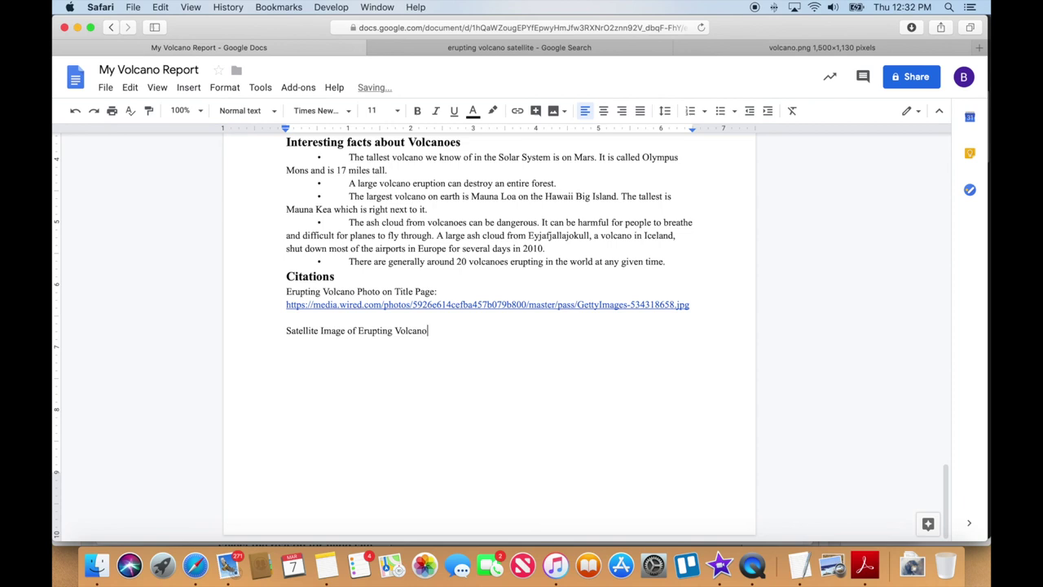
{"action": "type", "text": ":"}
{"action": "key", "text": "super+v"}
{"action": "key", "text": "Return"}
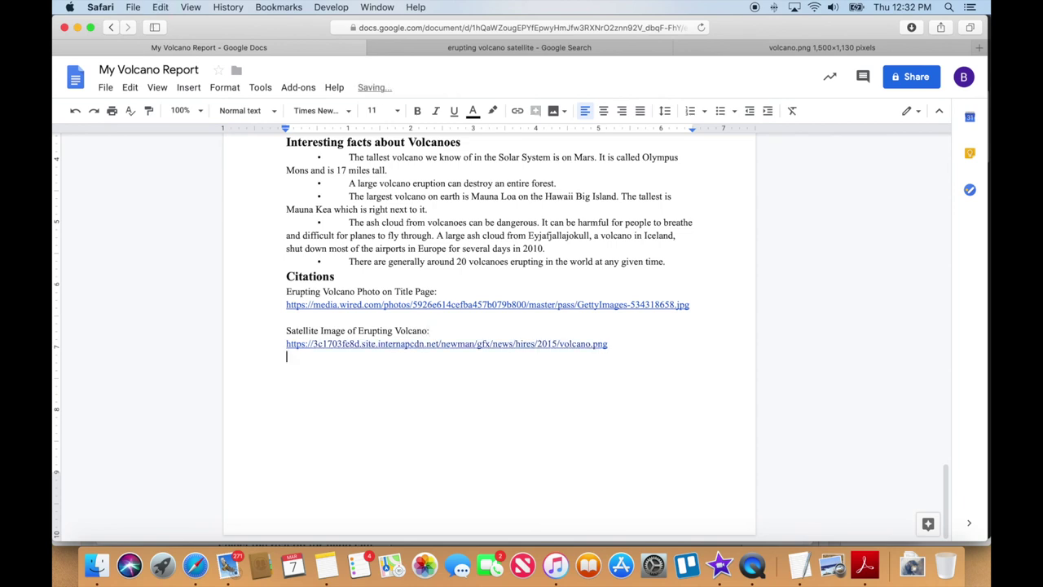
- Add a blank line and a 'Magma Image:' label below the first citation
{"action": "left_click", "coordinate": [284, 318]}
{"action": "key", "text": "Return"}
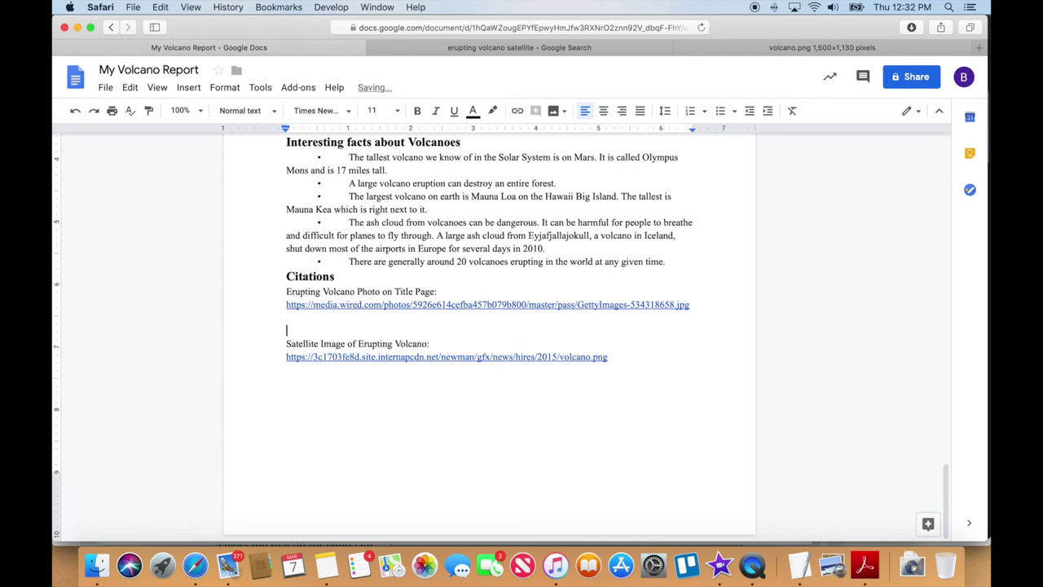
{"action": "key", "text": "Return"}
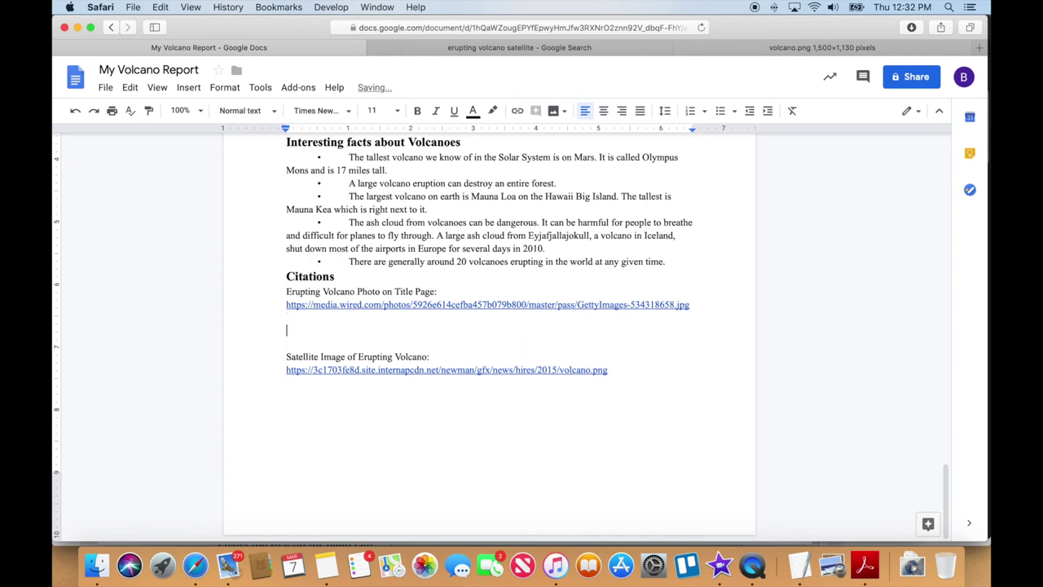
{"action": "type", "text": "Ma"}
{"action": "type", "text": "gma Inam"}
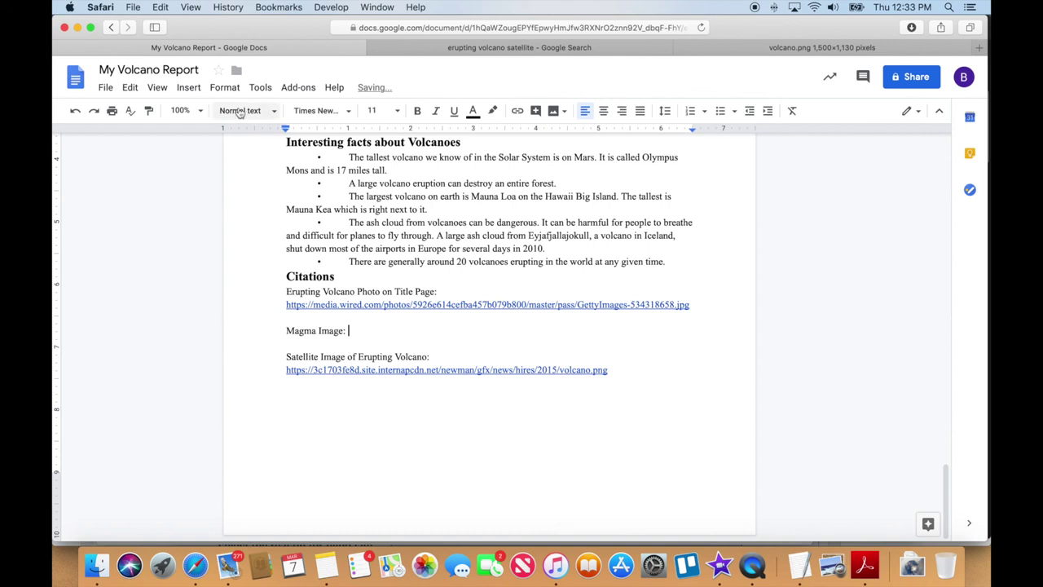
{"action": "left_click", "coordinate": [487, 52]}
- Close the satellite photo tab and go back to the lava flow photo in the magma results
{"action": "left_click", "coordinate": [676, 50]}
{"action": "left_click", "coordinate": [681, 47]}
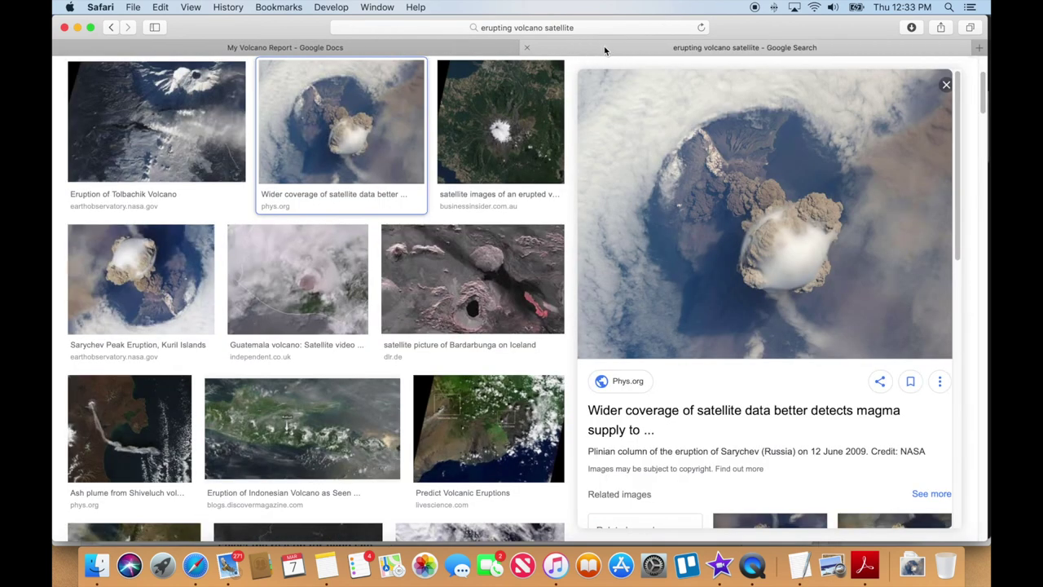
{"action": "left_click", "coordinate": [113, 29]}
{"action": "left_click", "coordinate": [113, 29]}
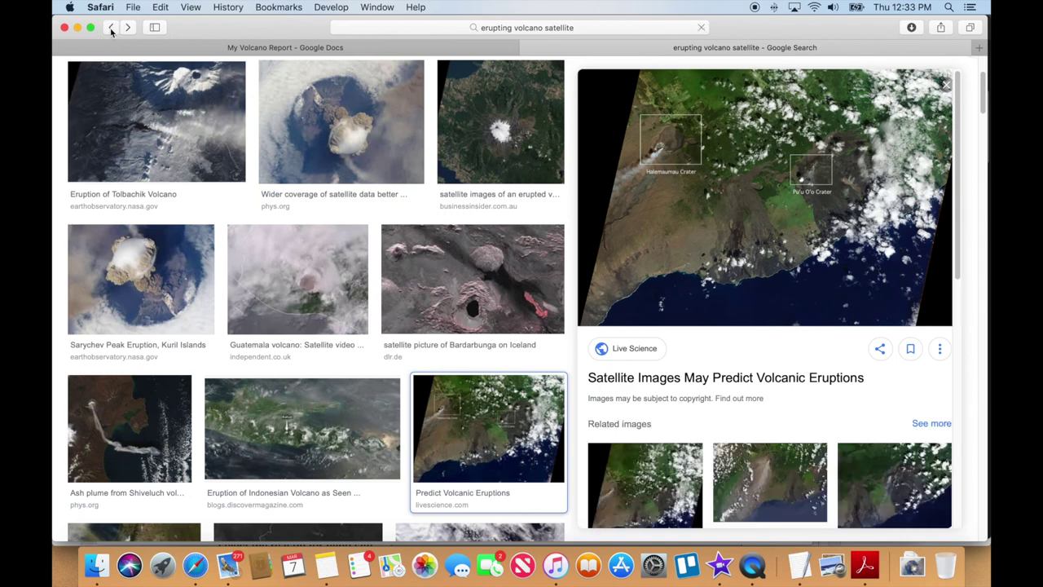
{"action": "left_click", "coordinate": [112, 28]}
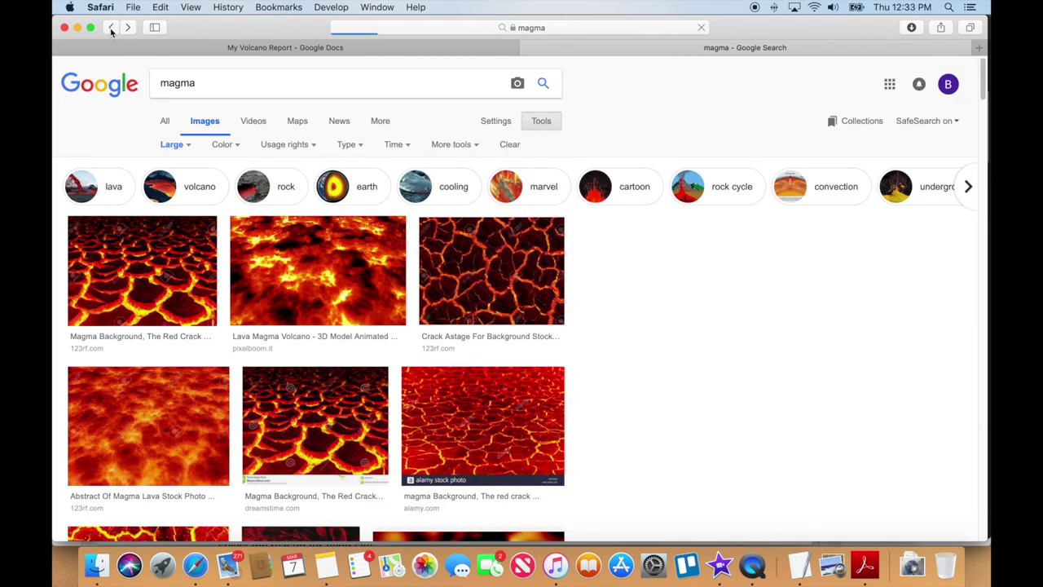
{"action": "left_click", "coordinate": [111, 29]}
{"action": "left_click", "coordinate": [111, 28]}
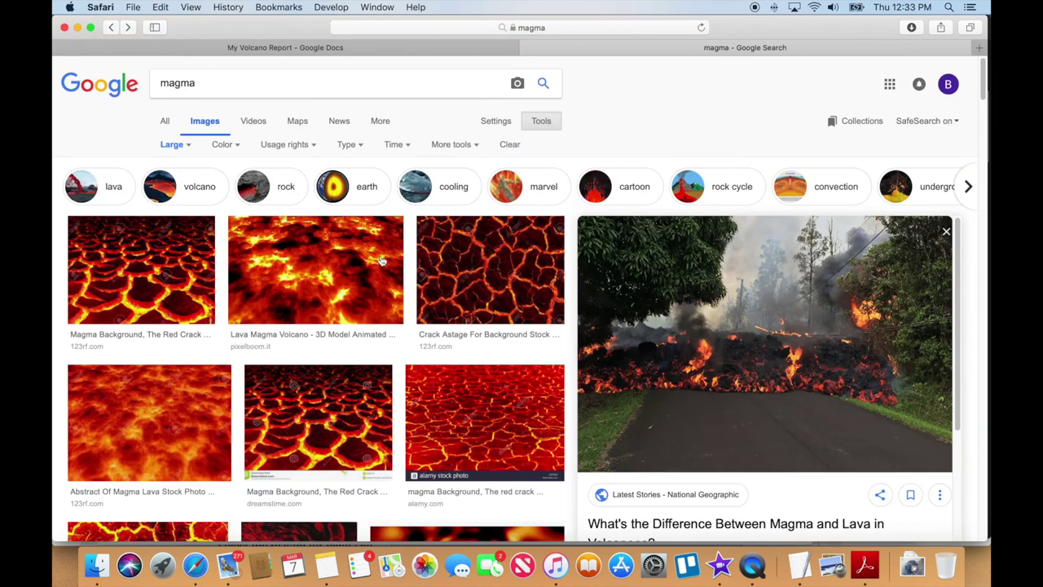
- Open the lava photo full-size, copy its URL, and return to the report
{"action": "right_click", "coordinate": [747, 344]}
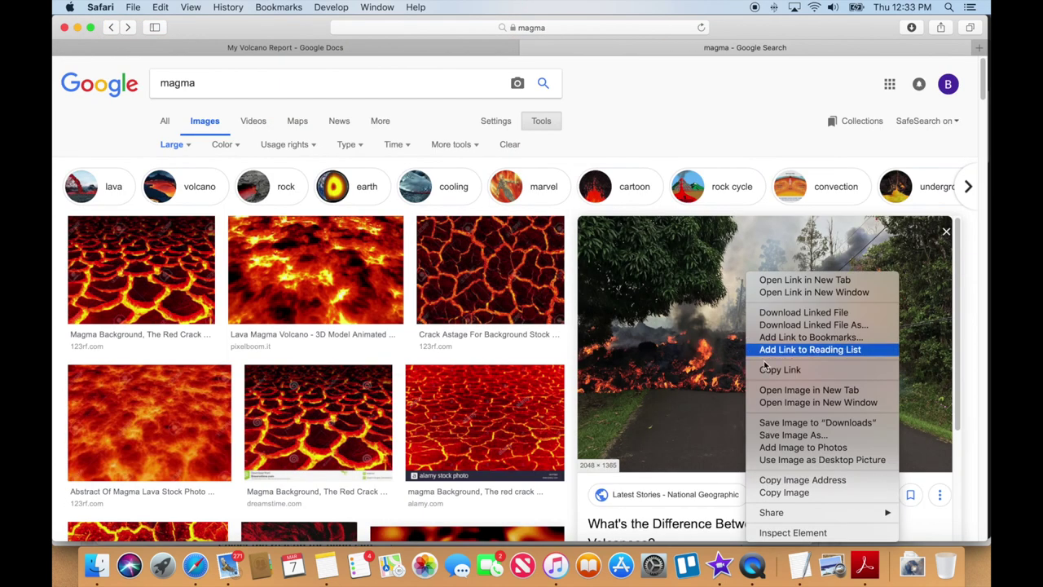
{"action": "left_click", "coordinate": [811, 391]}
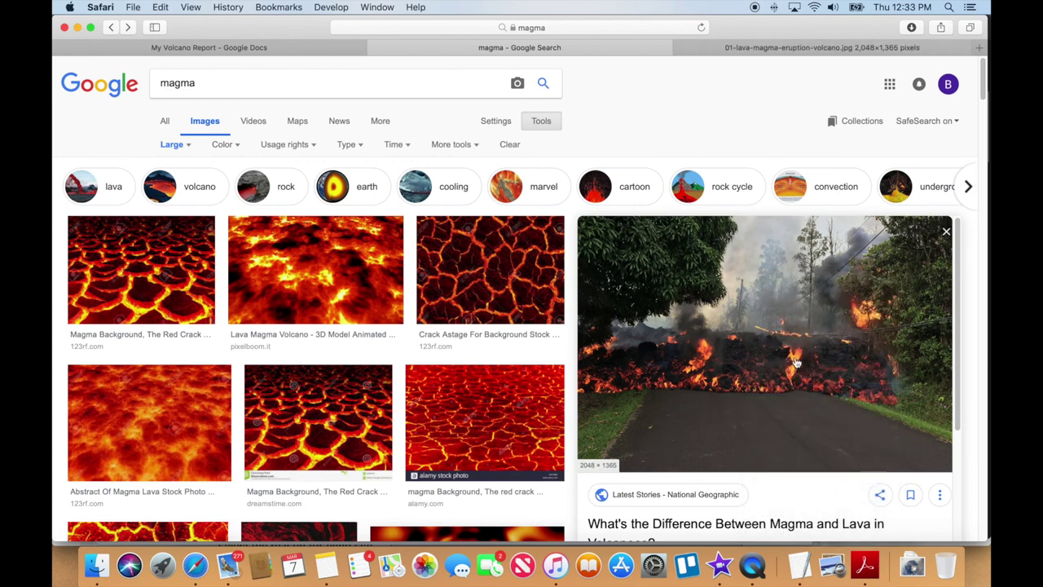
{"action": "left_click", "coordinate": [701, 50]}
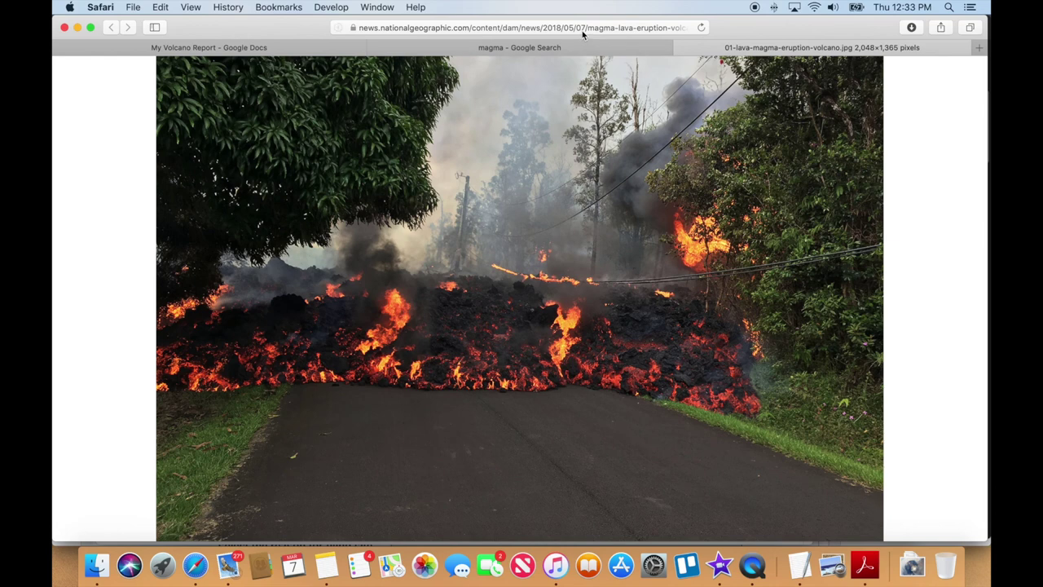
{"action": "left_click", "coordinate": [582, 28]}
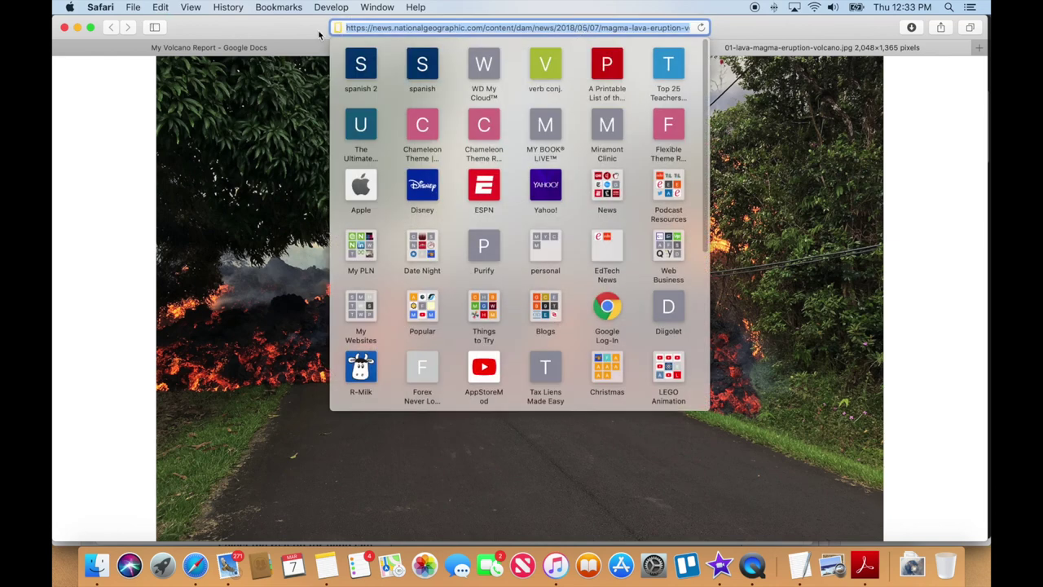
{"action": "left_click", "coordinate": [303, 49]}
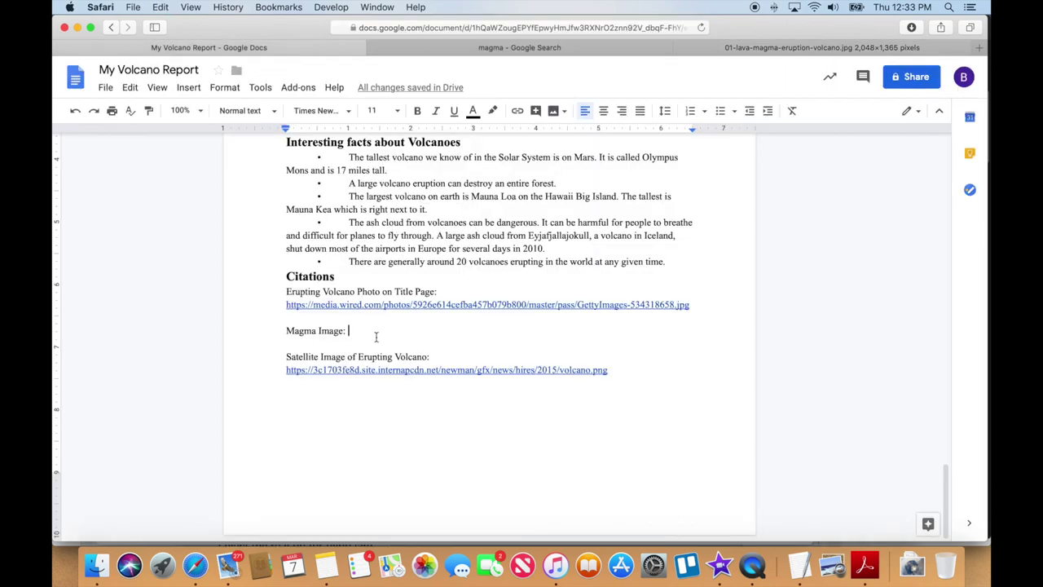
- Paste the 01-lava-magma-eruption-volcano.jpg link after 'Magma Image:' and tidy the citation spacing
{"action": "type", "text": "https://news.nationalgeographic.com/content/dam/news/2018/05/07/magma-lava-eruption-volcano/01-lava-magma-eruption-volcano.jpg"}
{"action": "key", "text": "Return"}
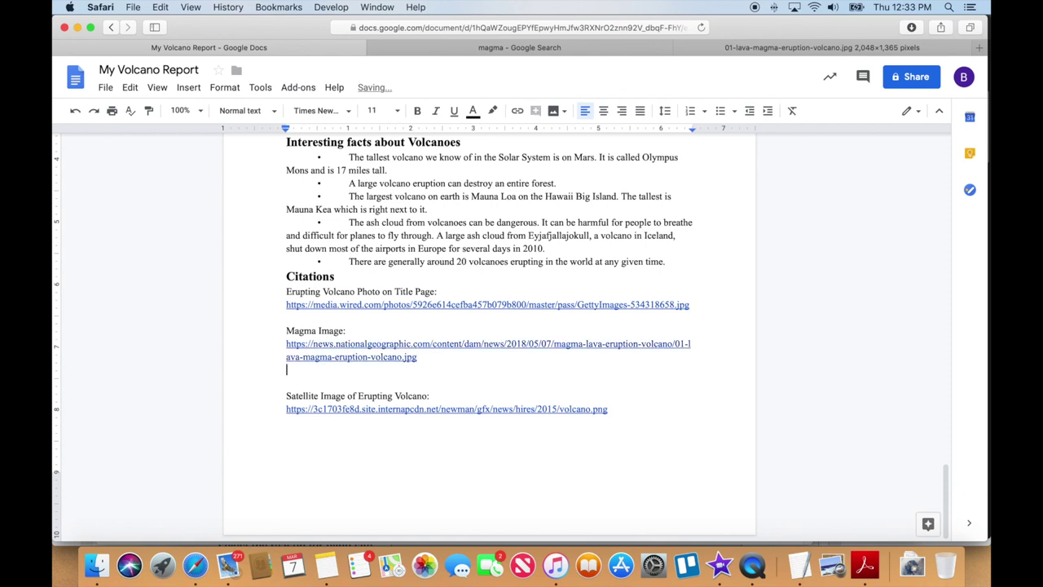
{"action": "key", "text": "Return"}
{"action": "key", "text": "BackSpace"}
{"action": "key", "text": "BackSpace"}
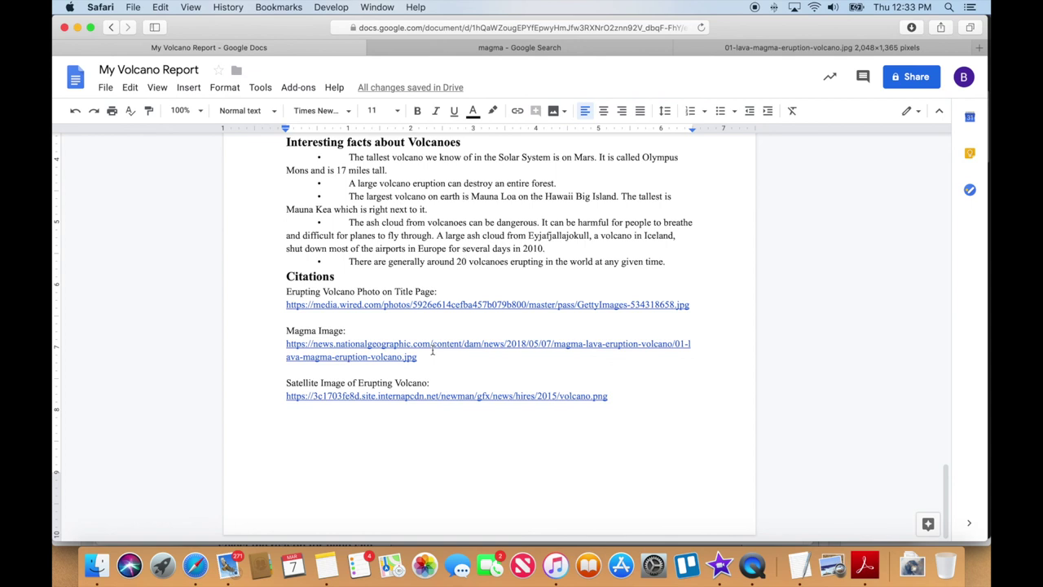
{"action": "scroll", "coordinate": [430, 346], "scroll_direction": "up", "scroll_amount": 10}
{"action": "scroll", "coordinate": [431, 346], "scroll_direction": "up", "scroll_amount": 15}
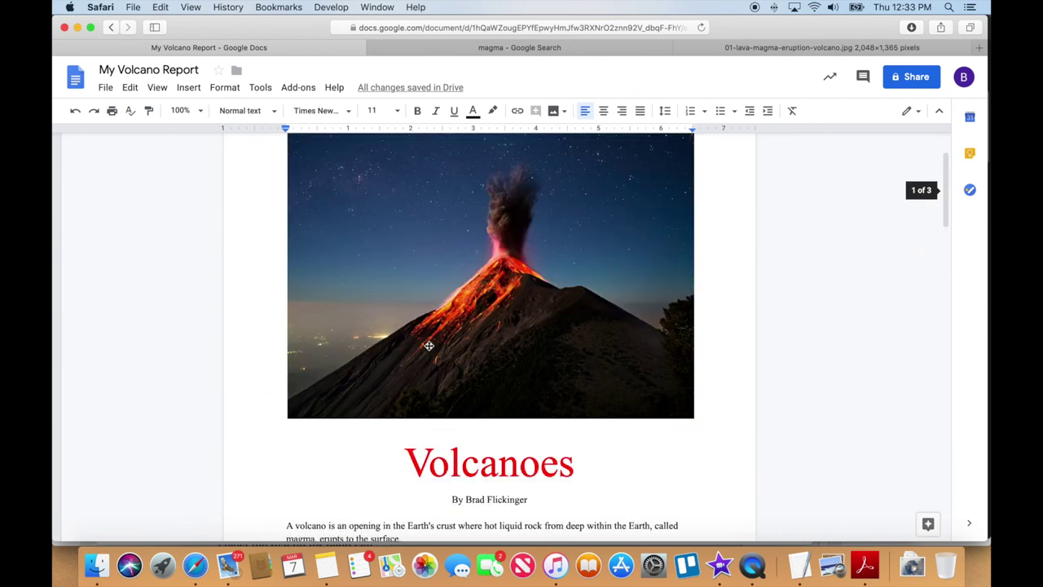